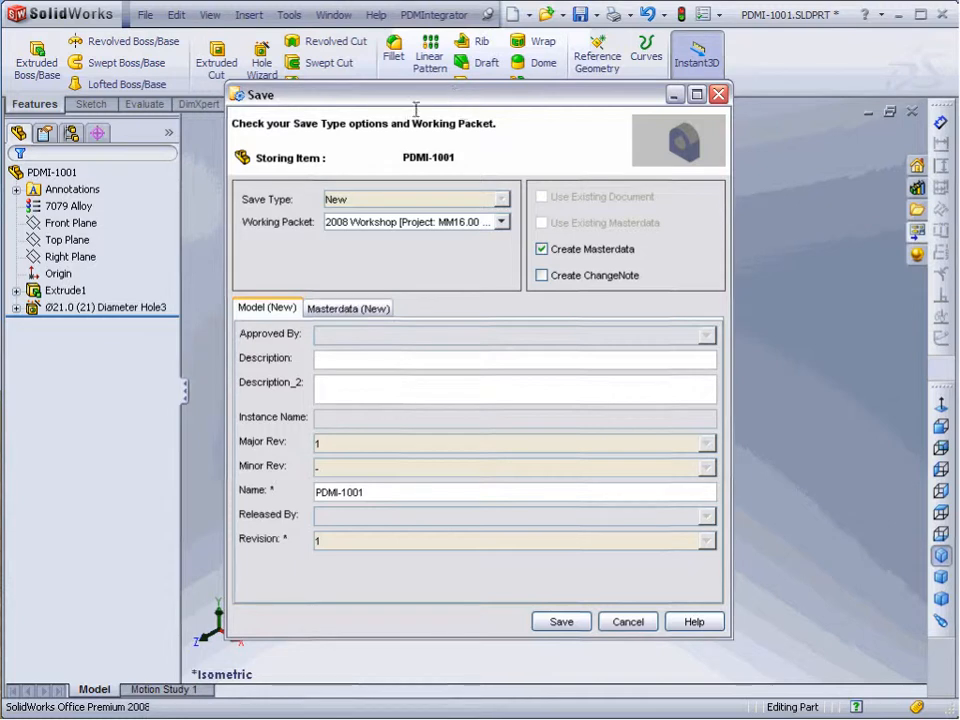
Save the new part to the PDM database with description "bearing bracket", masterdata material alu and type Manuf. Part
{"action": "left_click", "coordinate": [362, 362]}
{"action": "type", "text": "bearing bracket"}
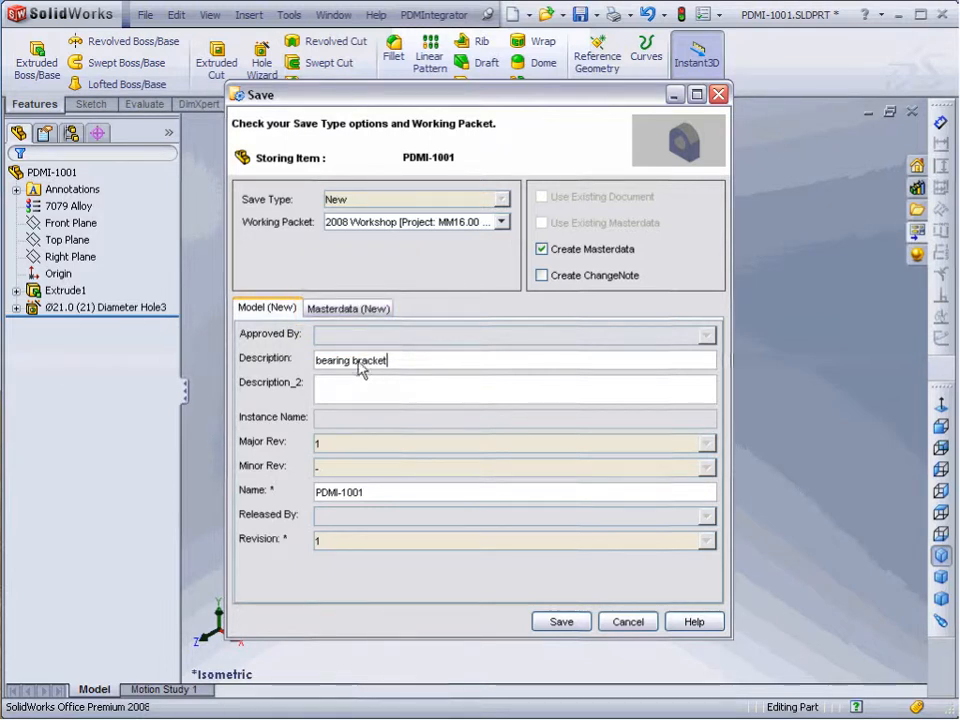
{"action": "left_click", "coordinate": [352, 309]}
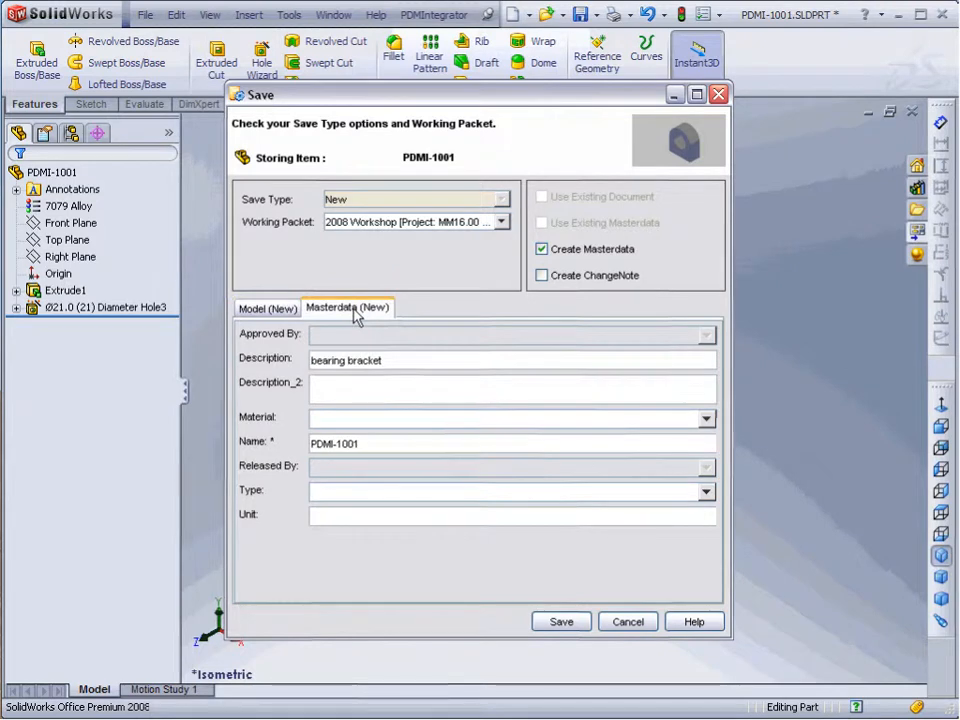
{"action": "left_click", "coordinate": [707, 420]}
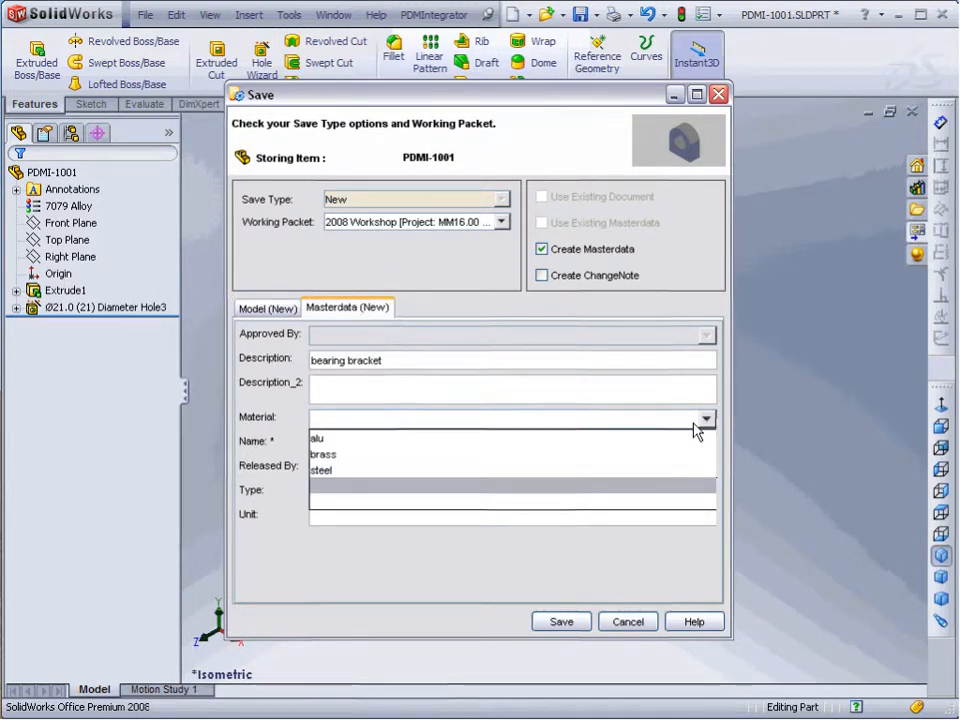
{"action": "left_click", "coordinate": [681, 437]}
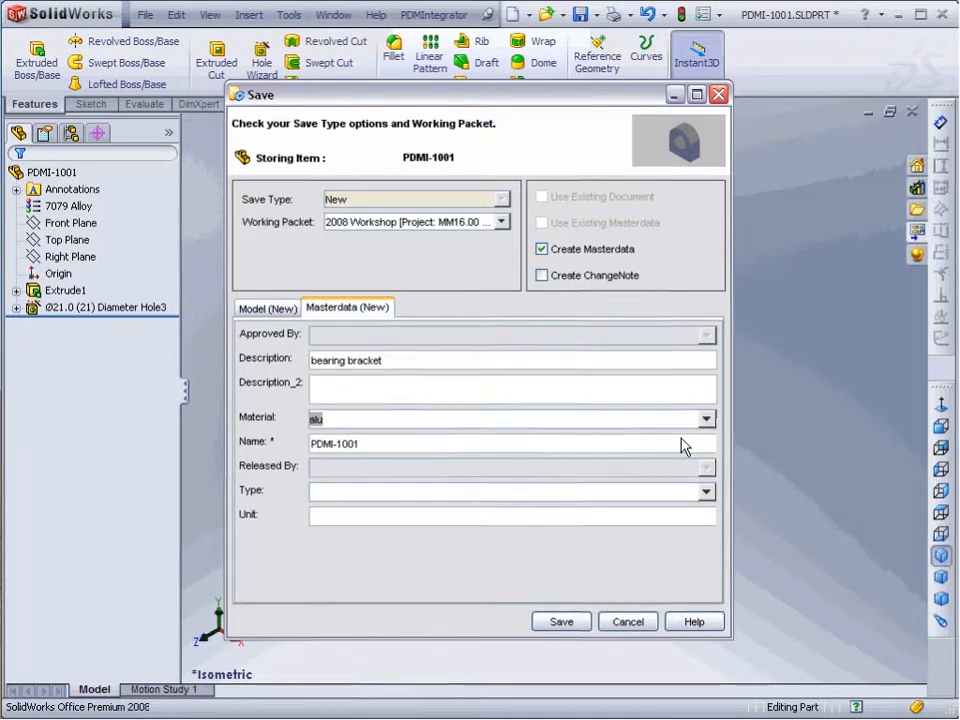
{"action": "left_click", "coordinate": [707, 492]}
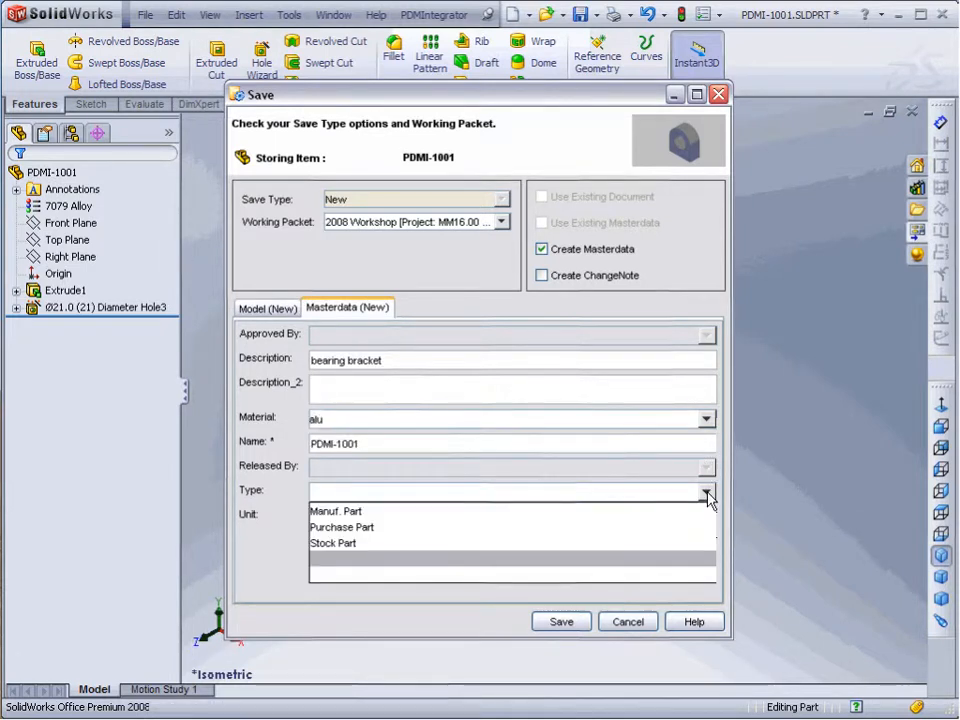
{"action": "left_click", "coordinate": [643, 512]}
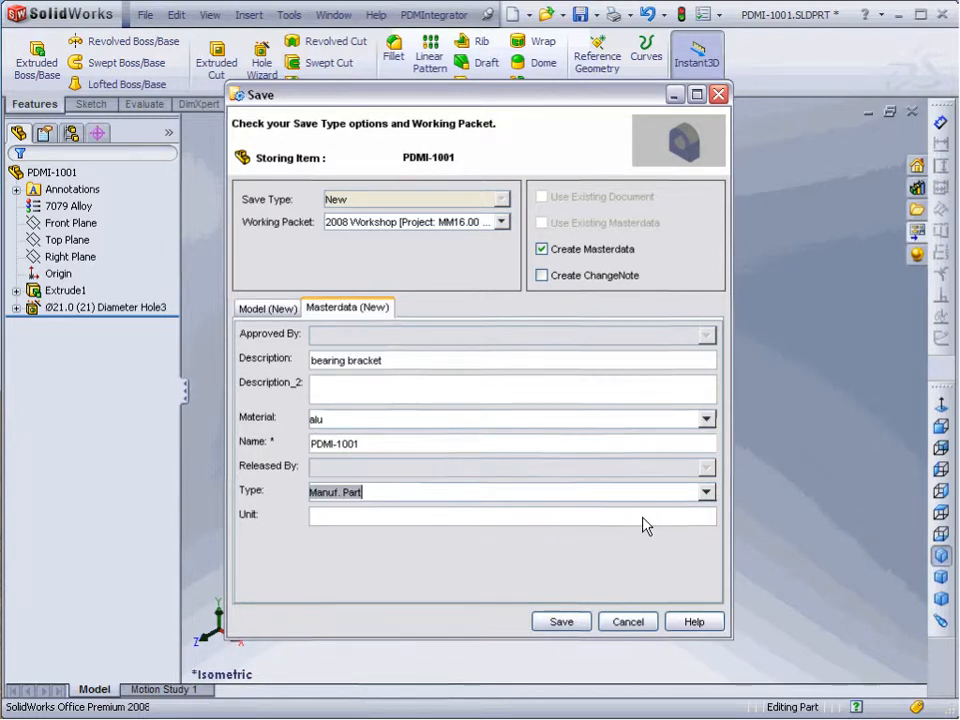
{"action": "left_click", "coordinate": [562, 622]}
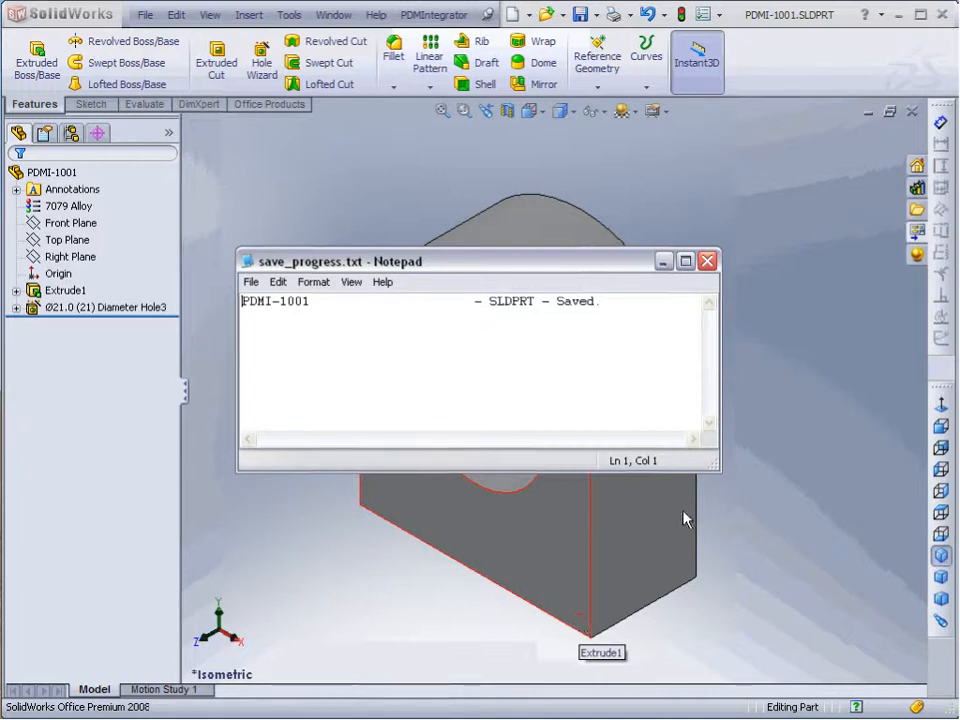
{"action": "left_click", "coordinate": [707, 261]}
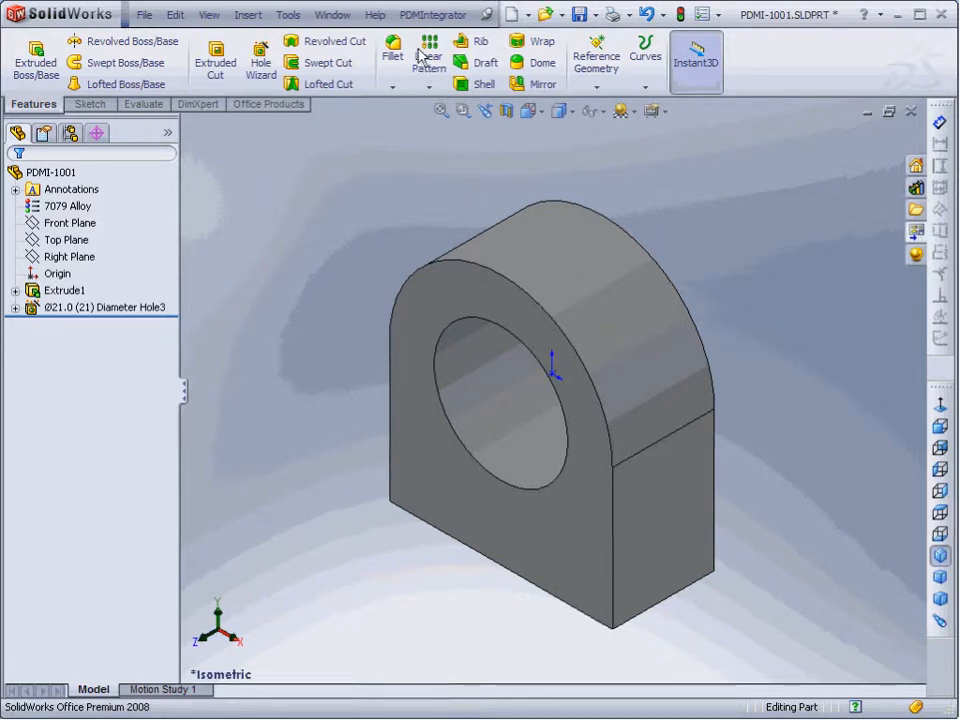
Set the unit to Ea in the attributes of the masterdata linked to the saved bearing bracket part
{"action": "left_click", "coordinate": [420, 18]}
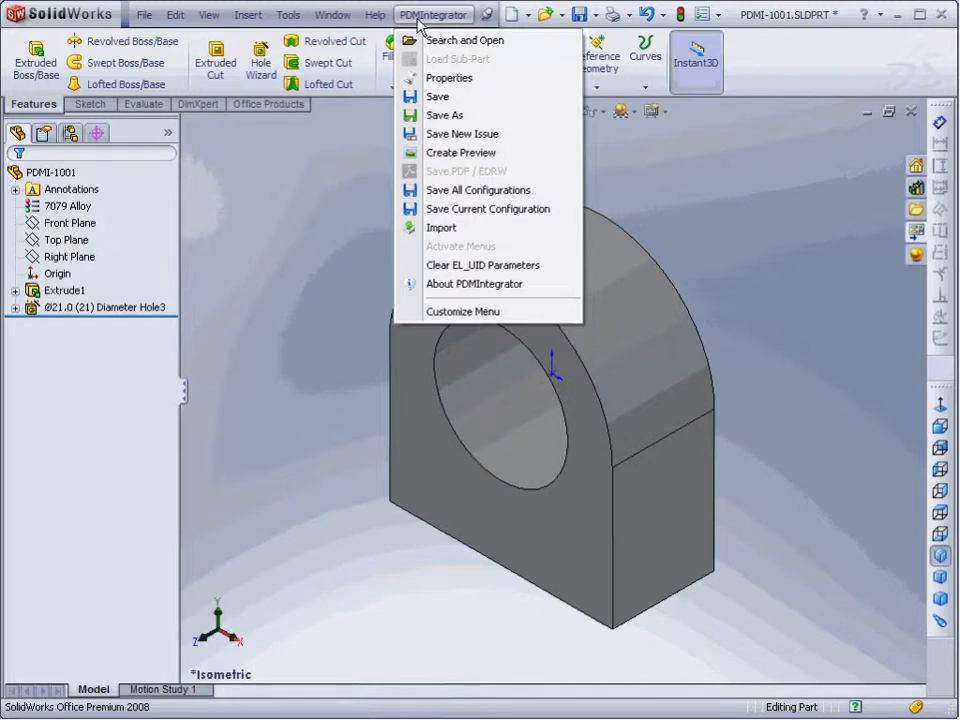
{"action": "left_click", "coordinate": [464, 82]}
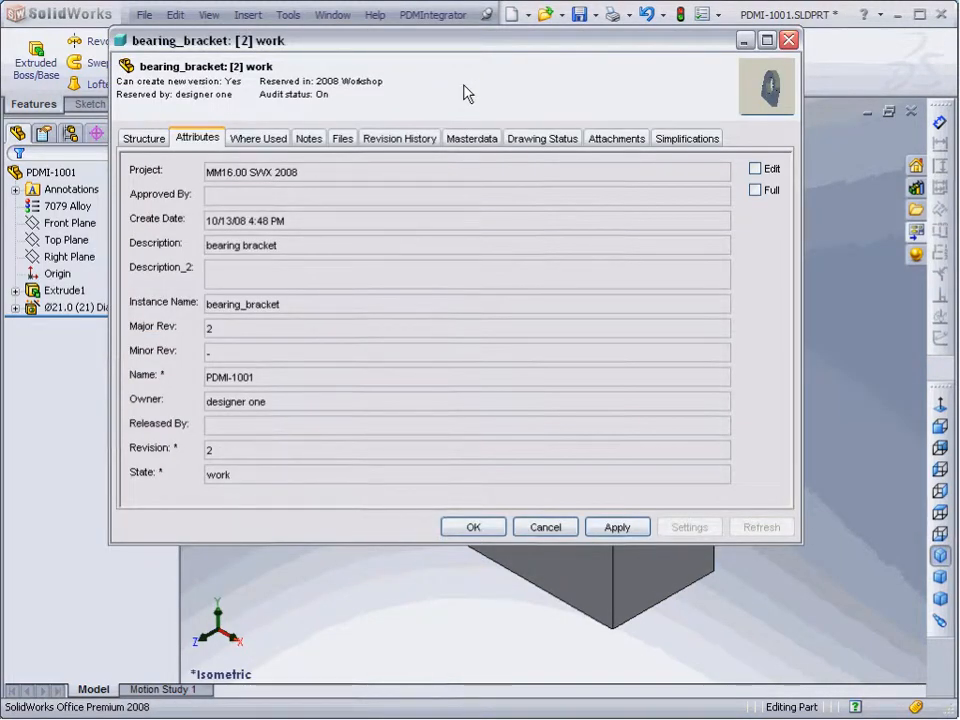
{"action": "left_click", "coordinate": [487, 139]}
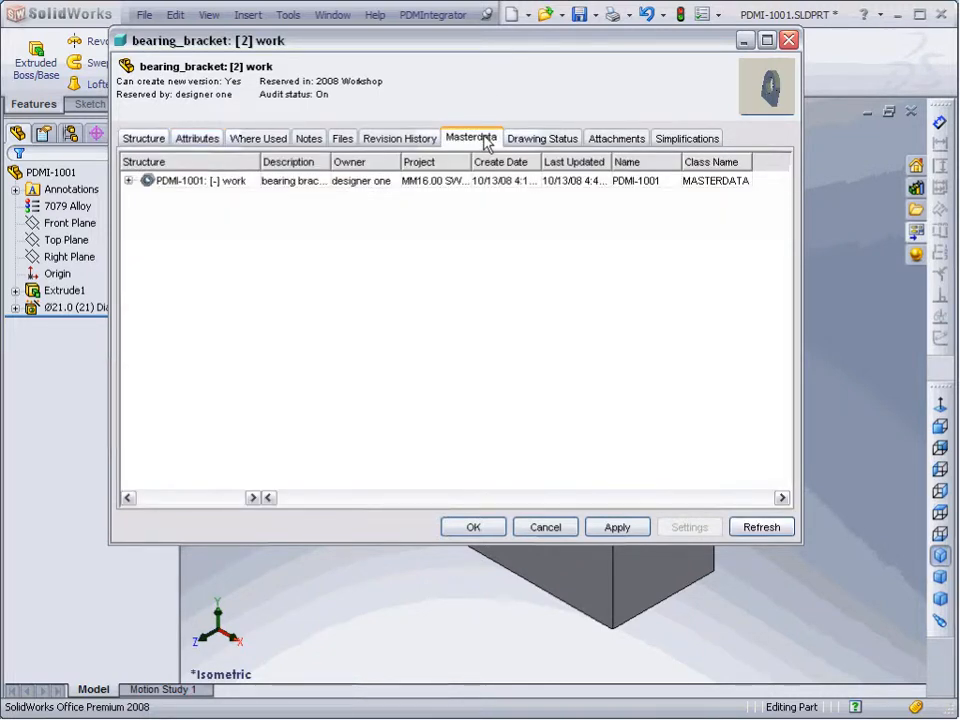
{"action": "right_click", "coordinate": [218, 190]}
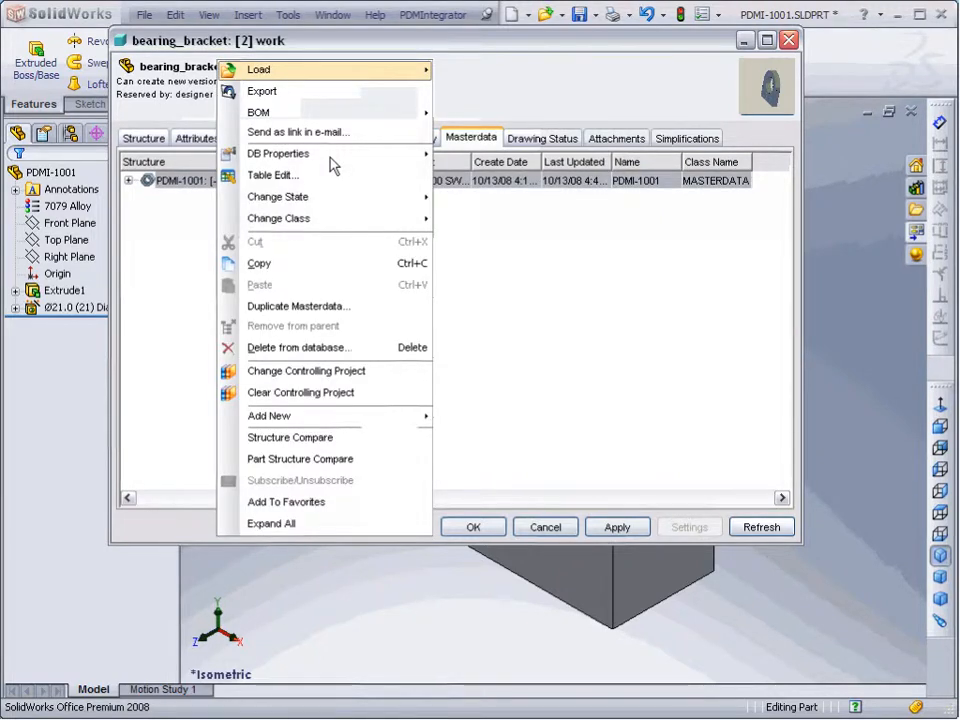
{"action": "mouse_move", "coordinate": [333, 160]}
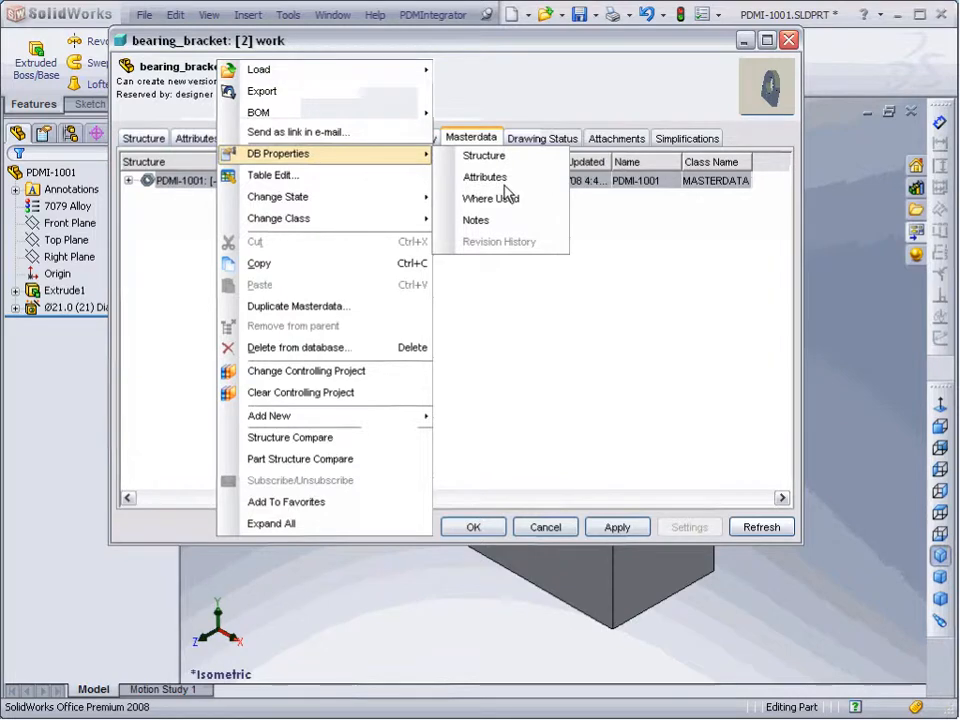
{"action": "left_click", "coordinate": [504, 178]}
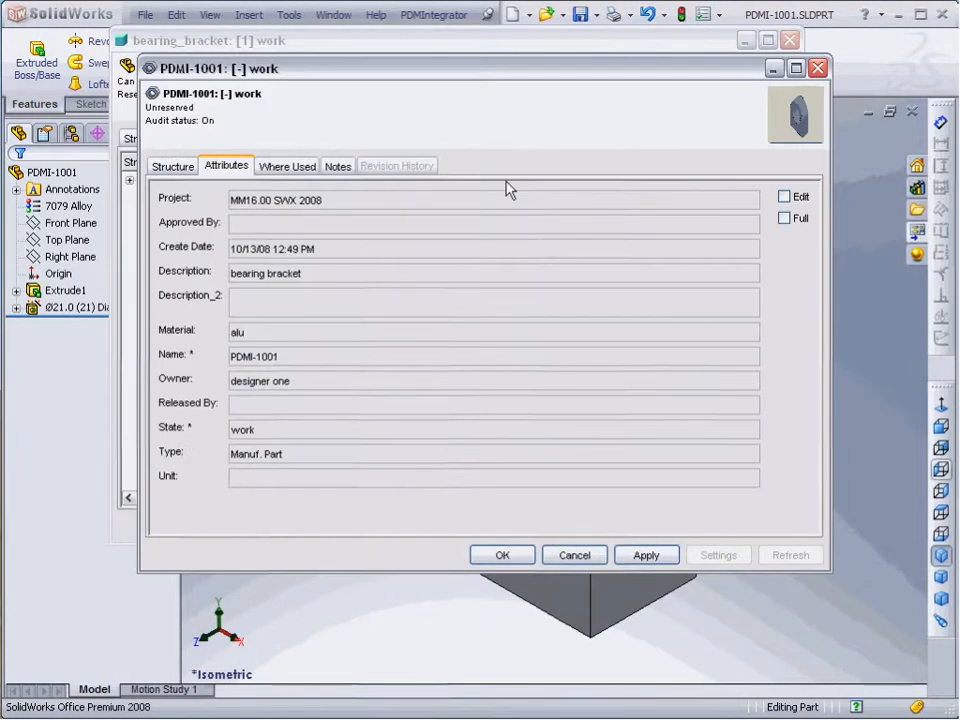
{"action": "left_click", "coordinate": [785, 197]}
{"action": "left_click", "coordinate": [355, 478]}
{"action": "type", "text": "Ea"}
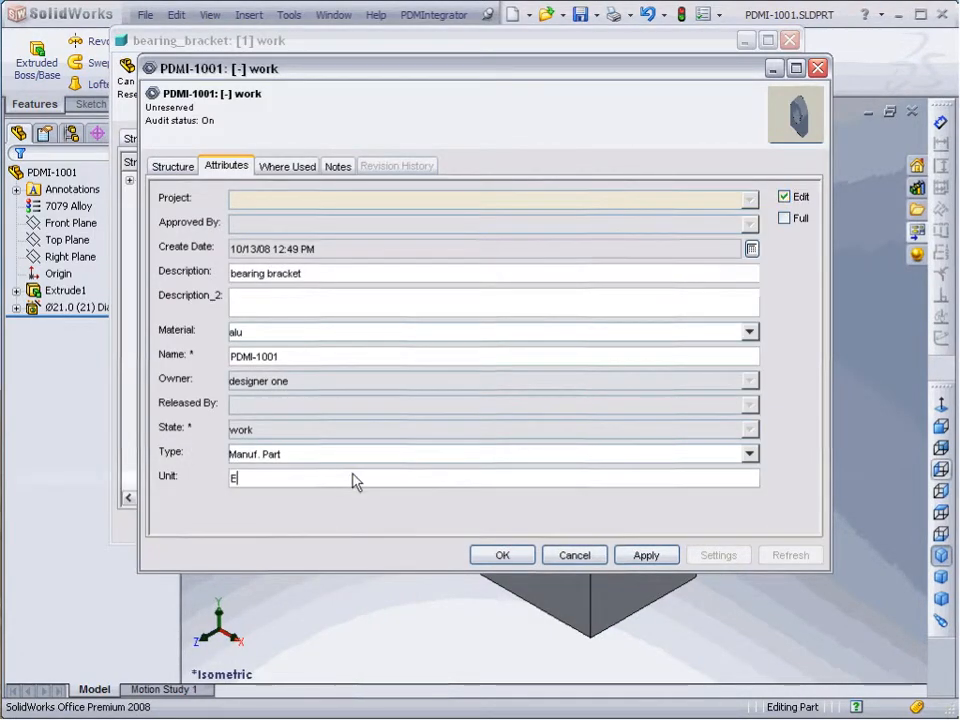
{"action": "left_click", "coordinate": [502, 555]}
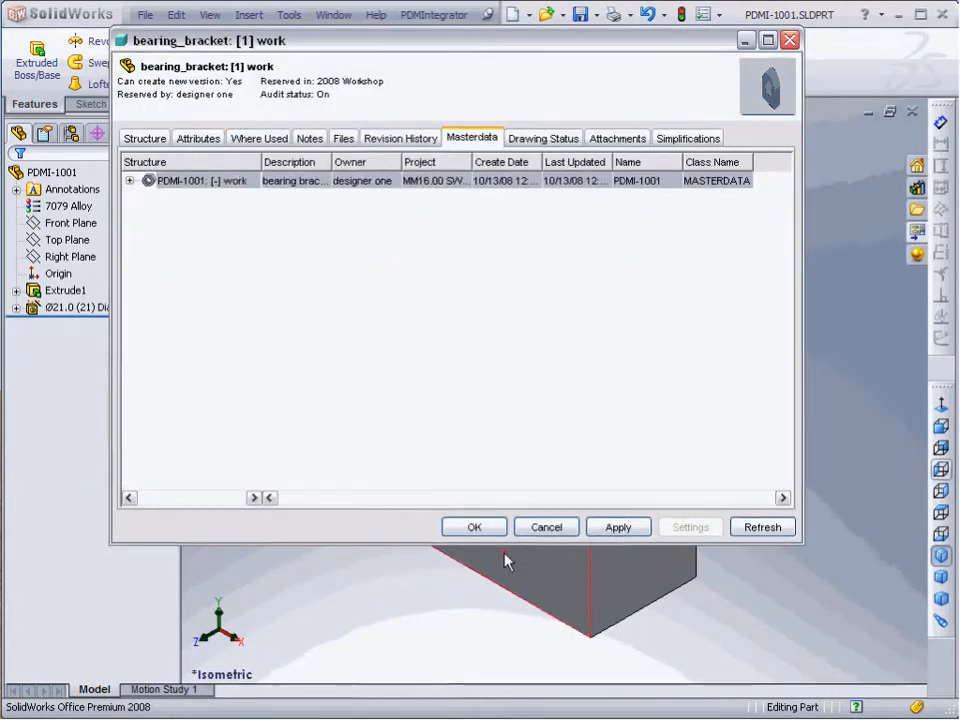
{"action": "left_click", "coordinate": [476, 527]}
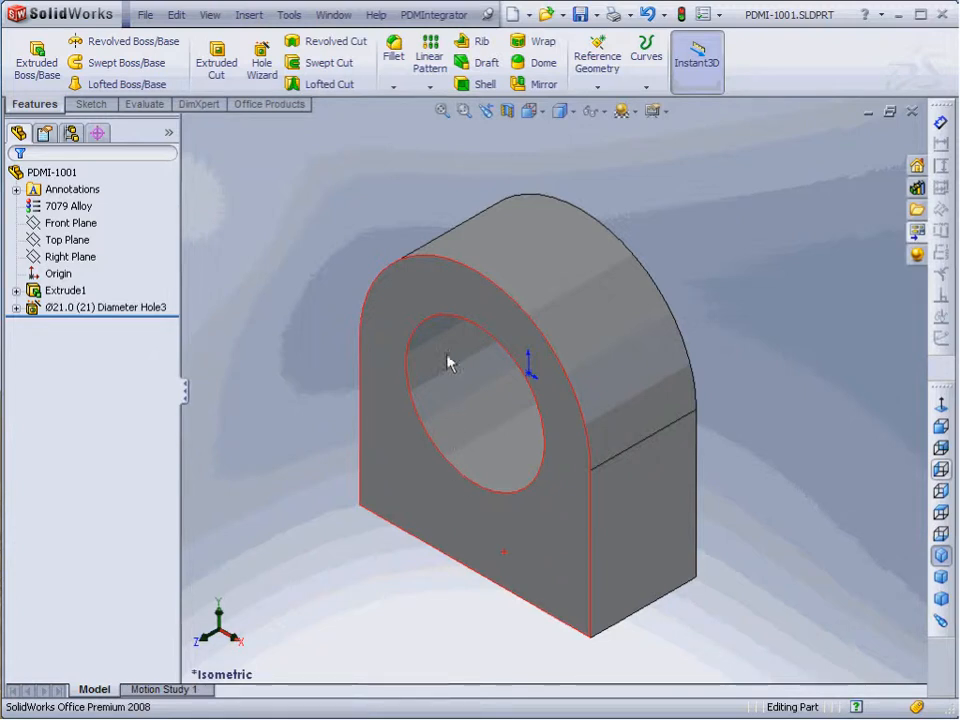
Switch to CoCreate Model Manager and view the enlarged document preview of the bearing_bracket model
{"action": "left_click", "coordinate": [443, 20]}
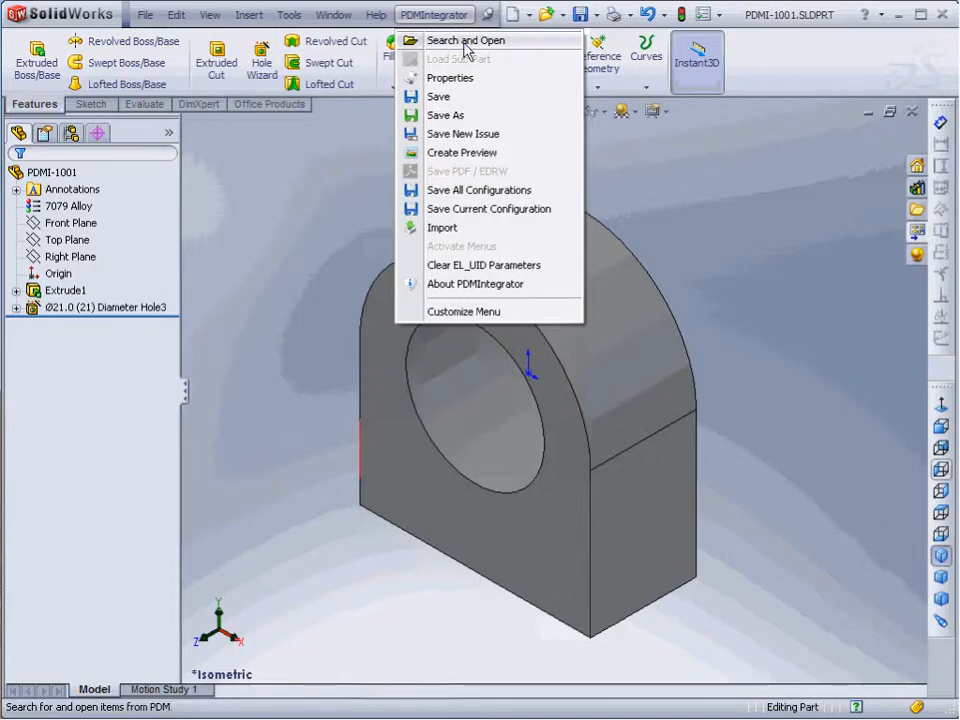
{"action": "left_click", "coordinate": [466, 41]}
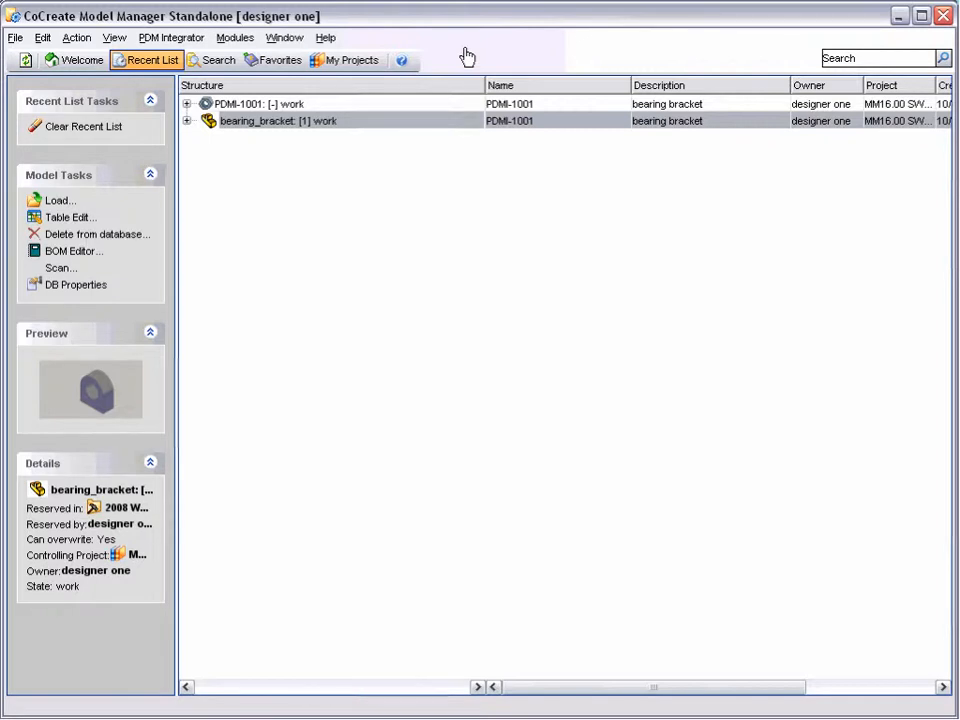
{"action": "double_click", "coordinate": [95, 389]}
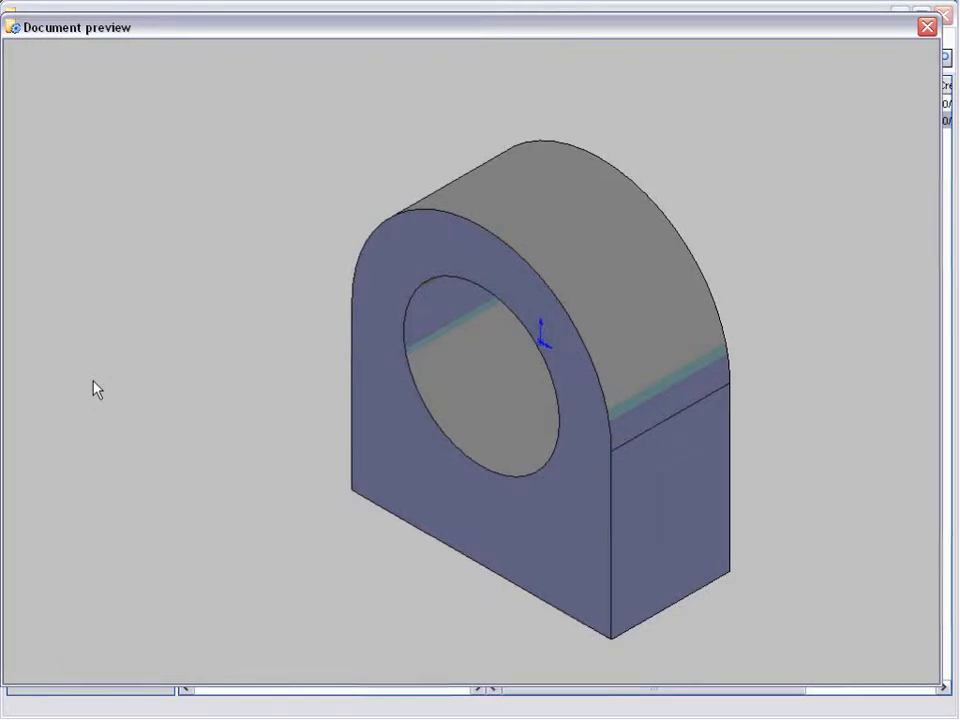
{"action": "left_click", "coordinate": [927, 27]}
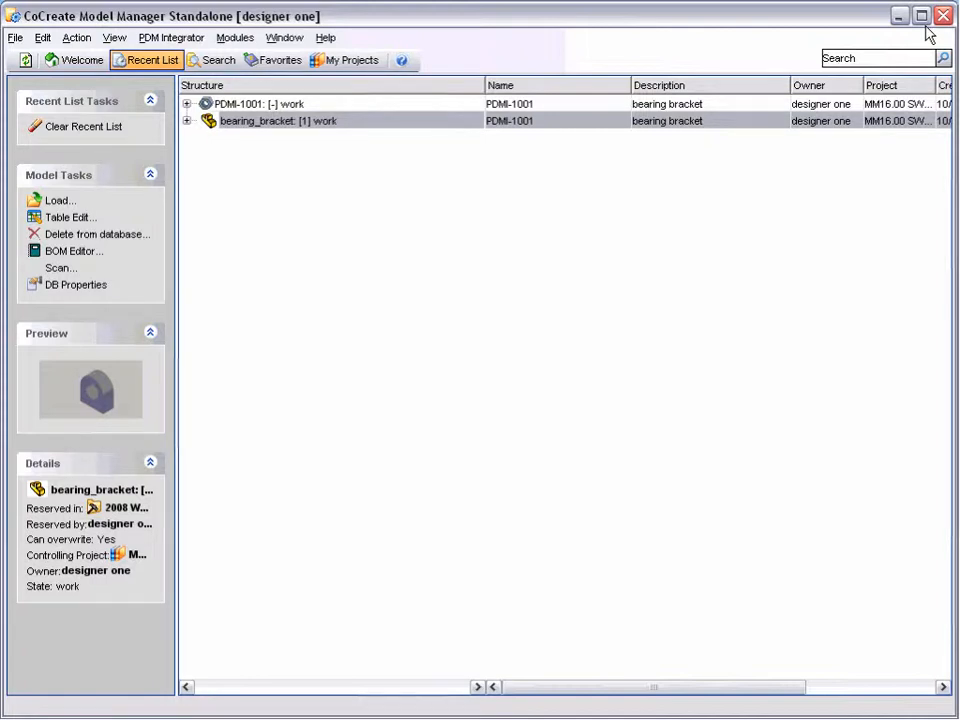
Change the state of the bearing_bracket model to approved, and from approved to released
{"action": "right_click", "coordinate": [330, 124]}
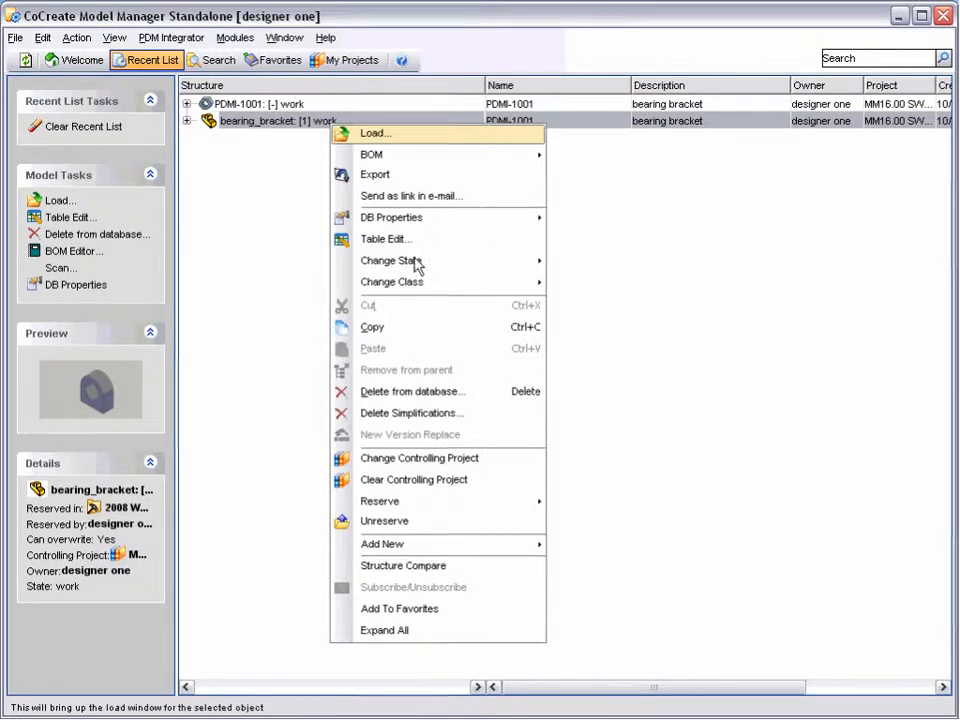
{"action": "mouse_move", "coordinate": [418, 262]}
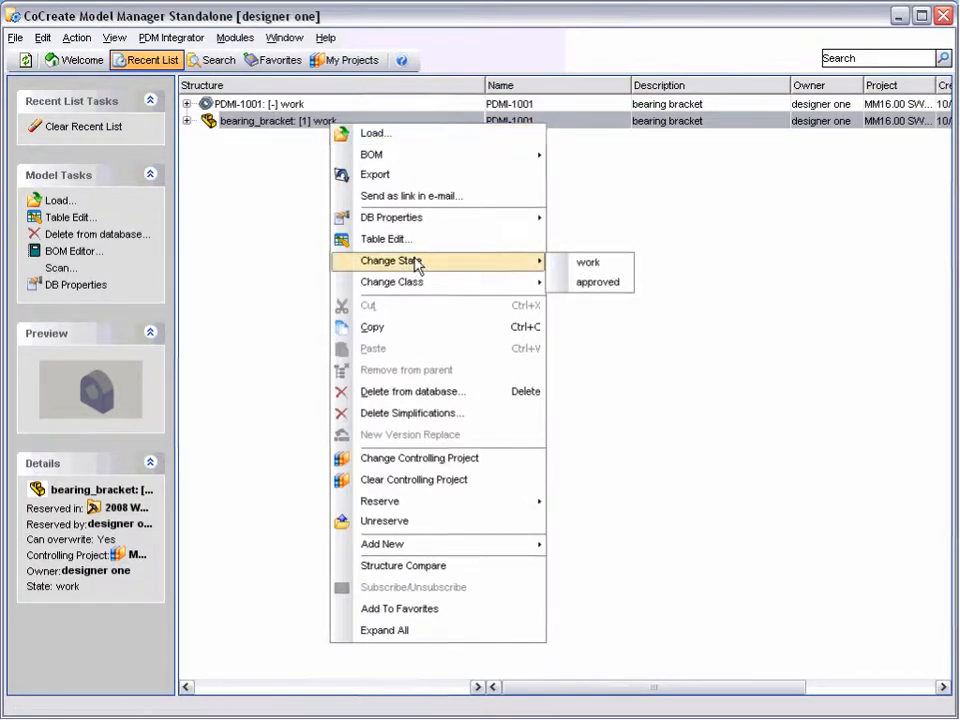
{"action": "left_click", "coordinate": [598, 282]}
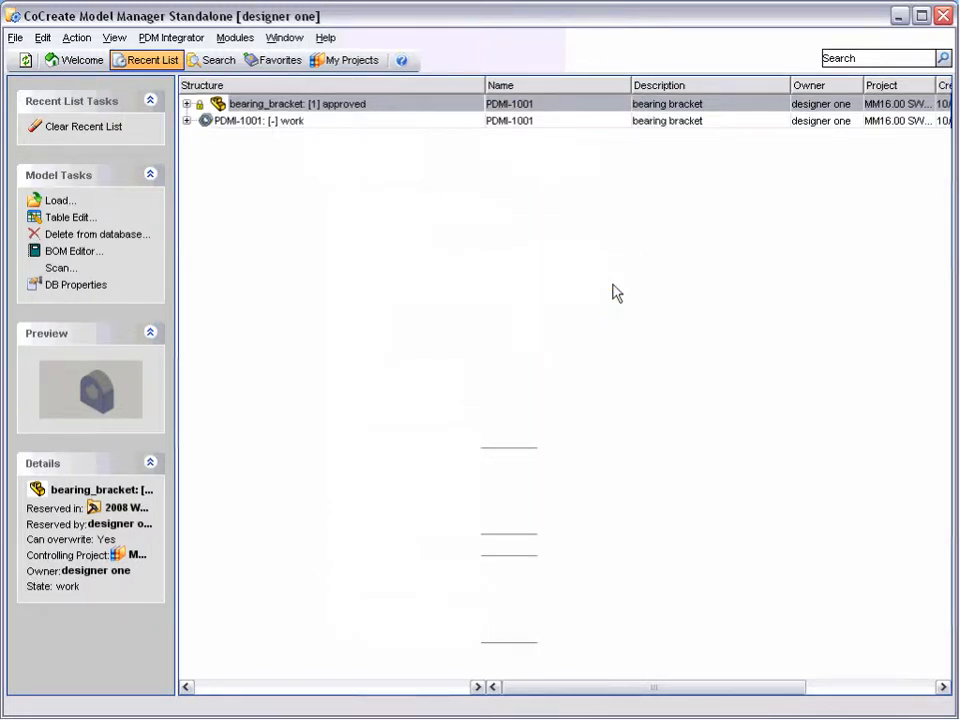
{"action": "right_click", "coordinate": [271, 103]}
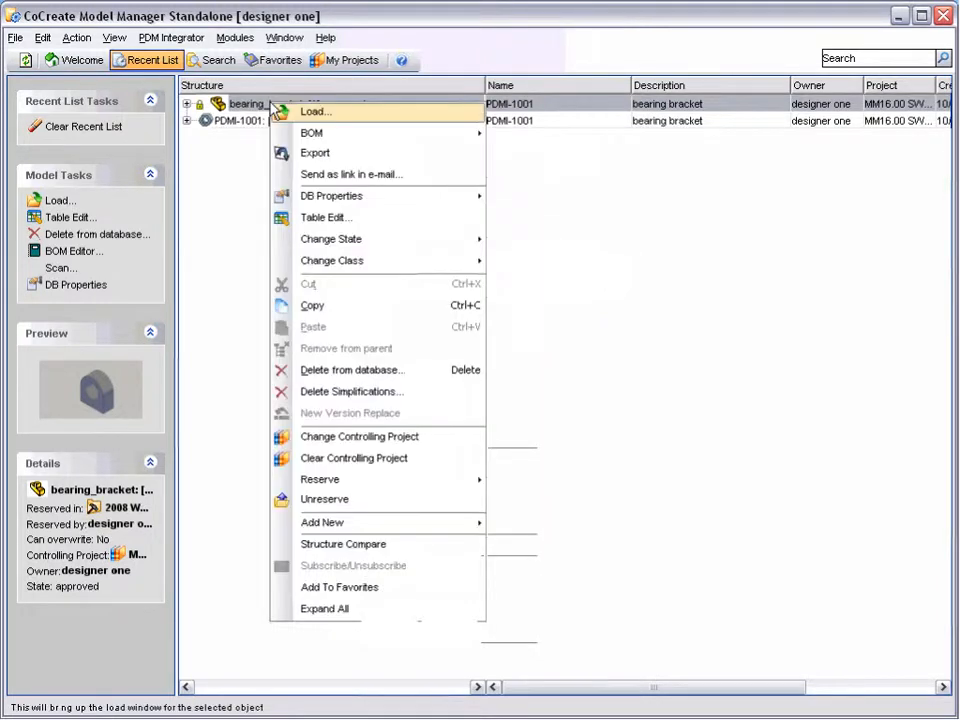
{"action": "mouse_move", "coordinate": [385, 244]}
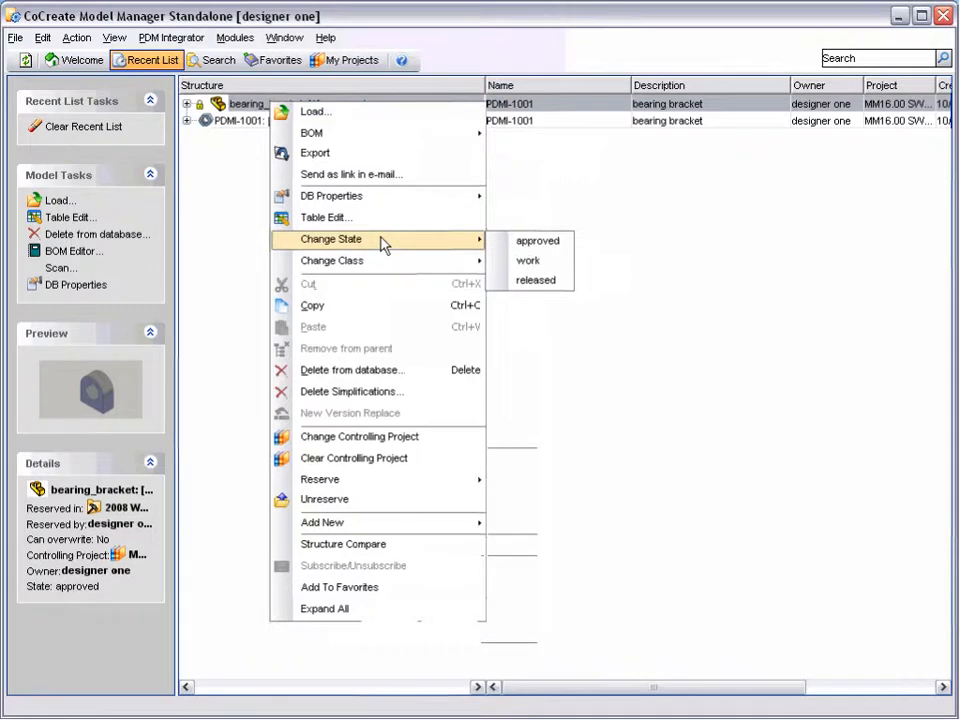
{"action": "left_click", "coordinate": [537, 281]}
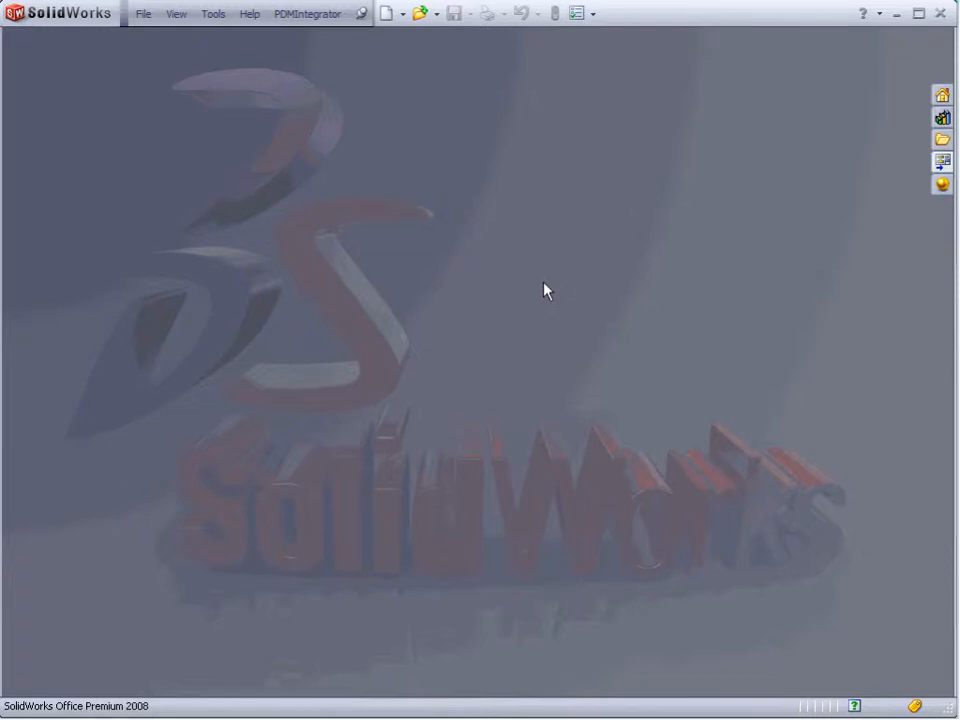
Switch from SolidWorks to CoCreate Model Manager and search the database for models with the name PDMI-10*
{"action": "left_click", "coordinate": [294, 14]}
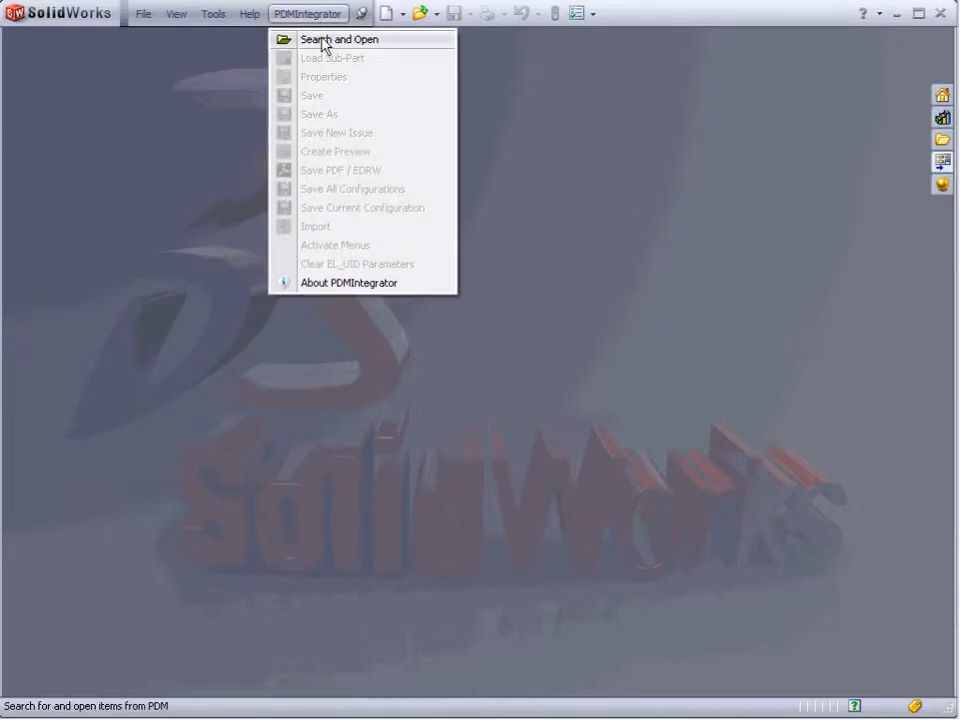
{"action": "left_click", "coordinate": [322, 41]}
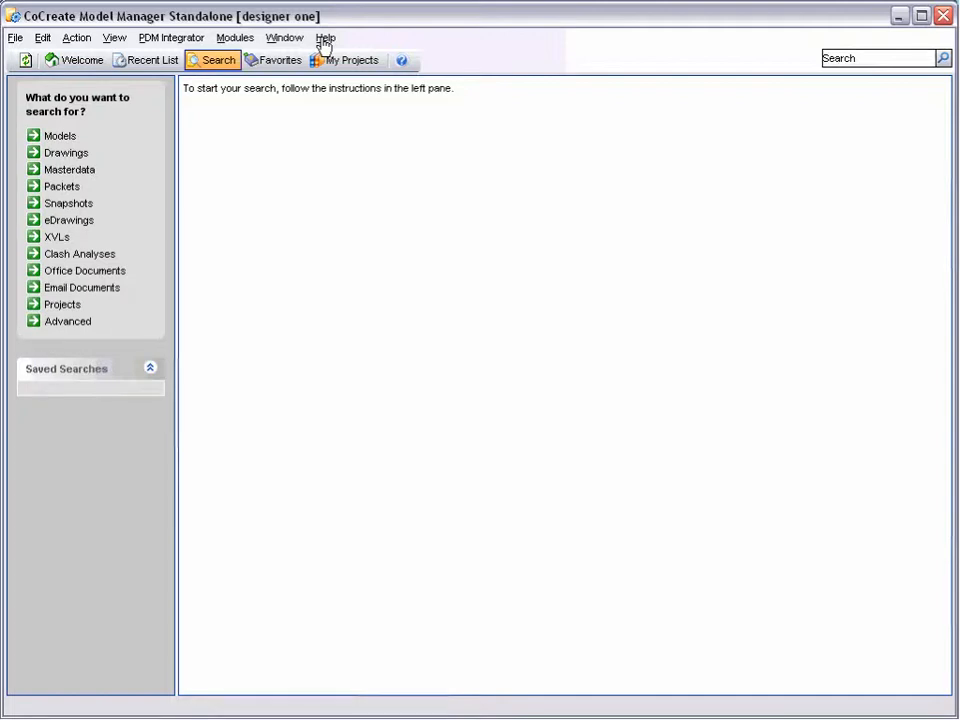
{"action": "left_click", "coordinate": [60, 137]}
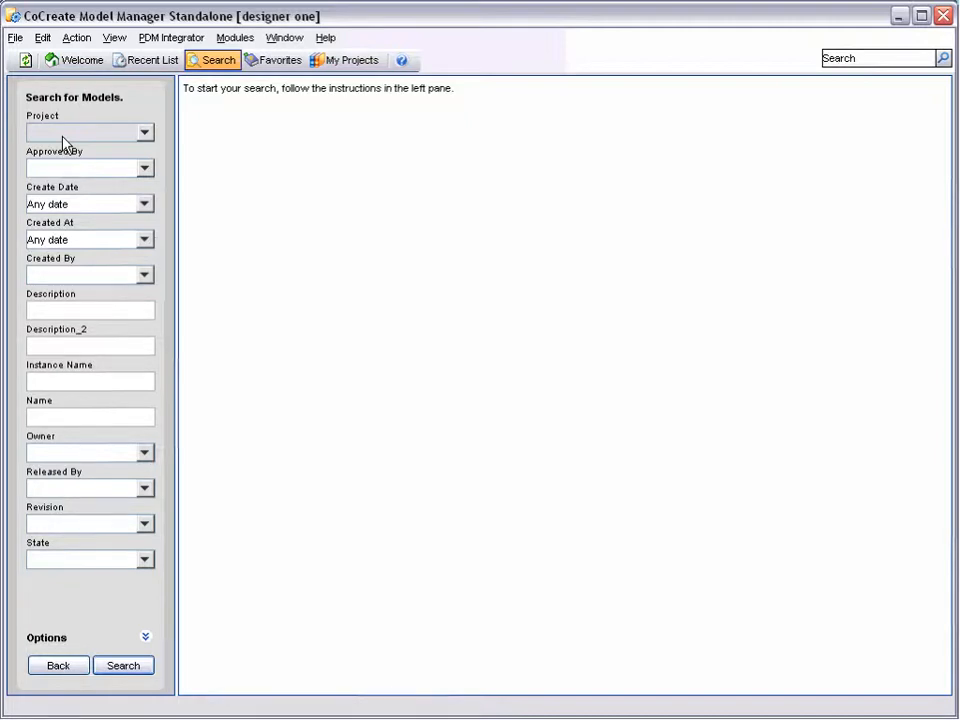
{"action": "left_click", "coordinate": [79, 420]}
{"action": "type", "text": "PDMI-10*"}
{"action": "left_click", "coordinate": [121, 668]}
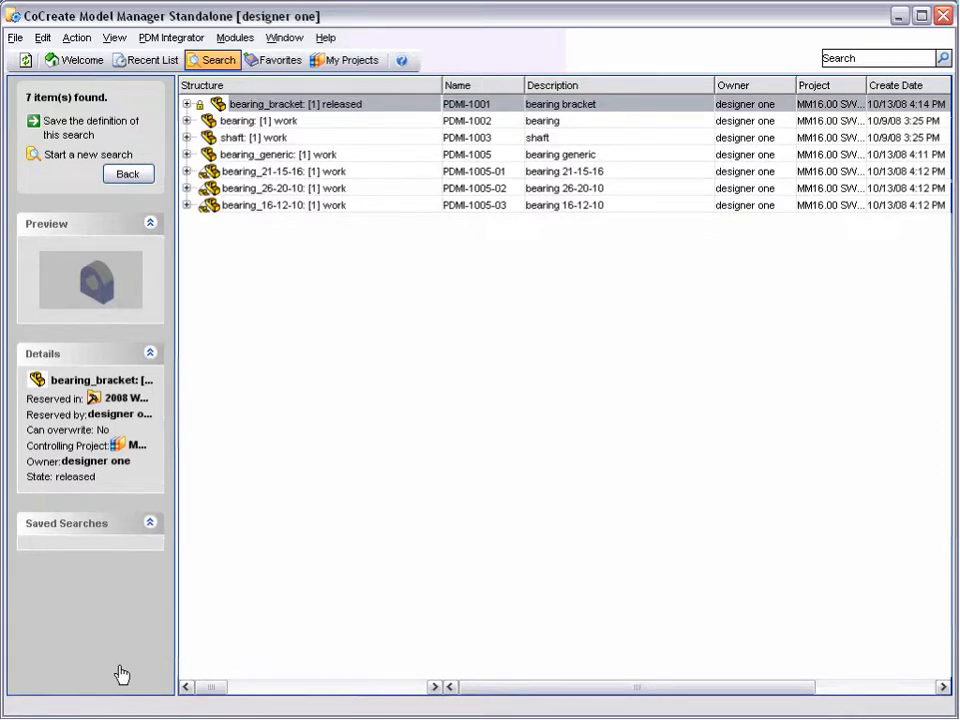
Save the definition of this model search under the name "Bearing Housing"
{"action": "left_click", "coordinate": [101, 122]}
{"action": "type", "text": "Bear"}
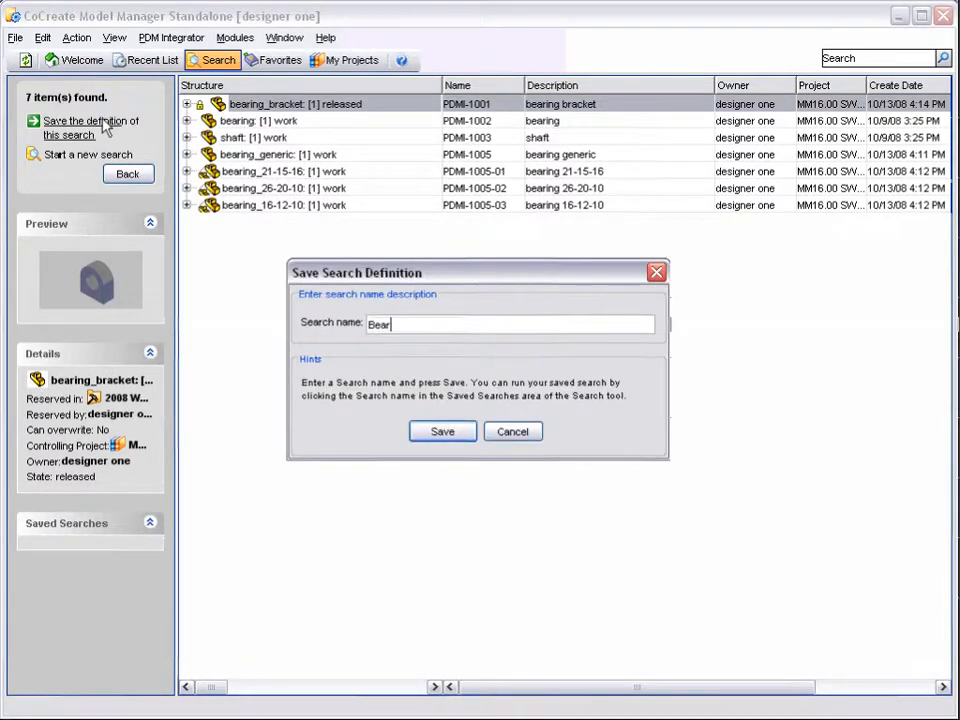
{"action": "type", "text": "ing Housing"}
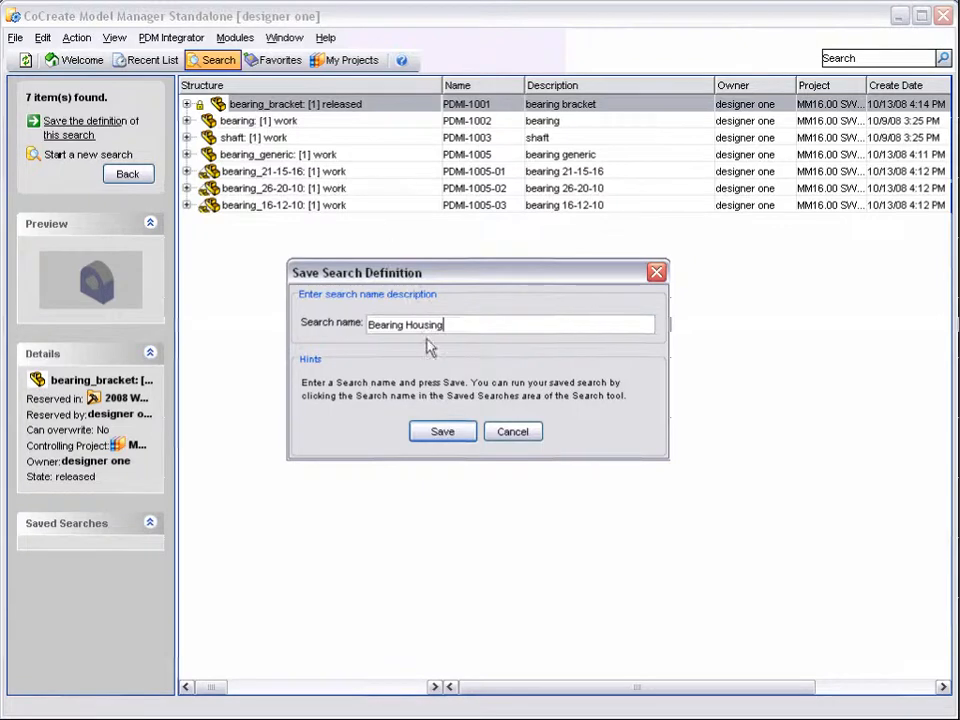
{"action": "left_click", "coordinate": [440, 433]}
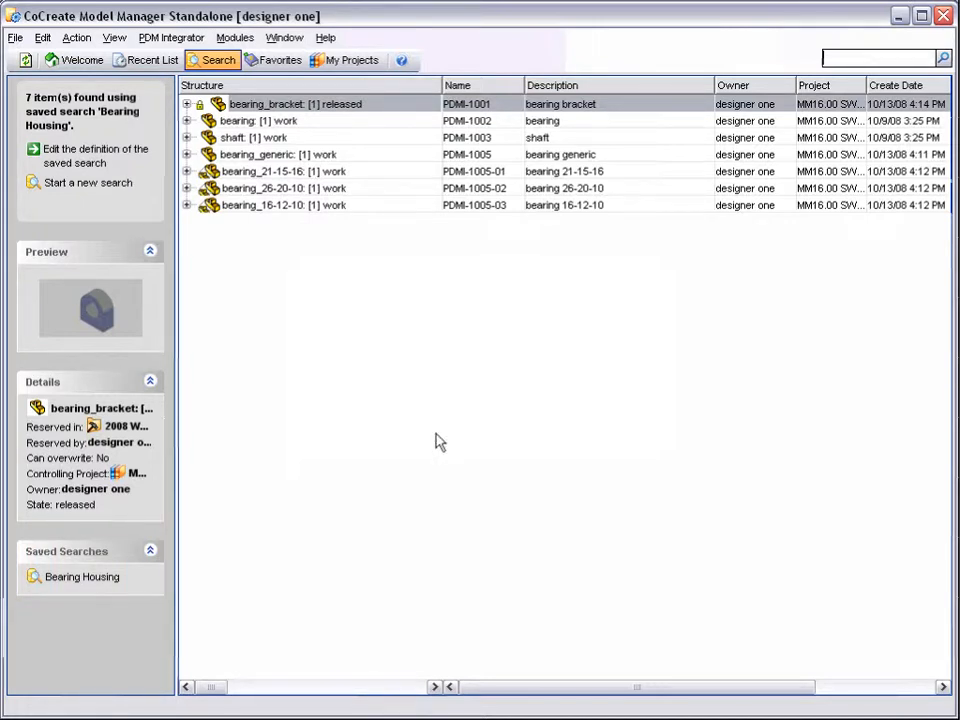
Load the released bearing_bracket model into SolidWorks using the Highest Revisions load rule
{"action": "right_click", "coordinate": [284, 106]}
{"action": "left_click", "coordinate": [322, 112]}
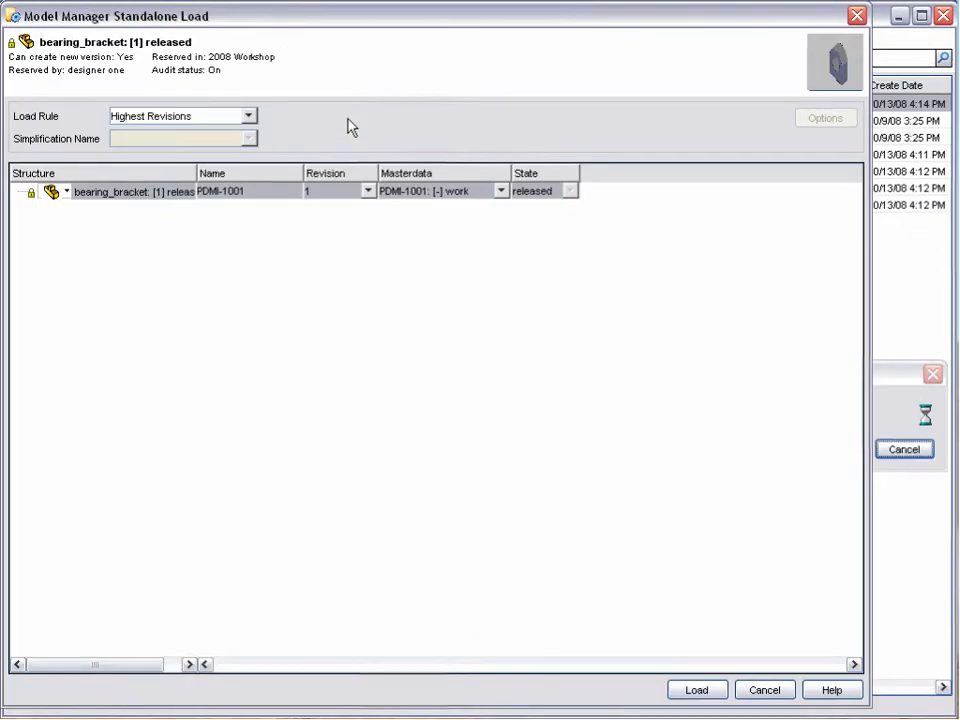
{"action": "left_click", "coordinate": [684, 690]}
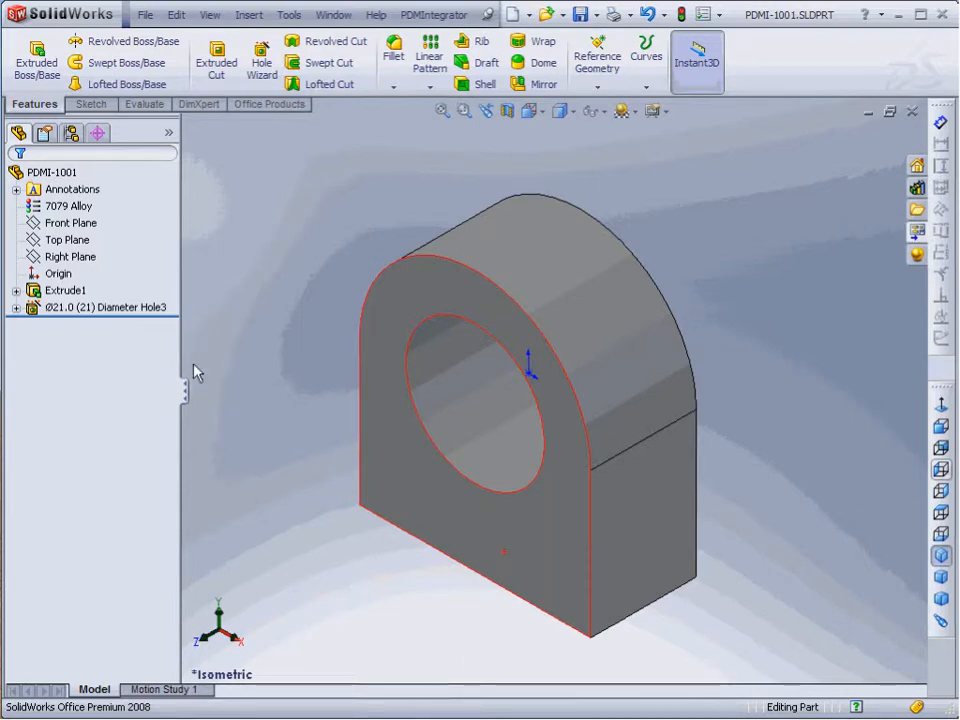
Make a new assembly from the PDMI-1001 bearing bracket part
{"action": "left_click", "coordinate": [144, 15]}
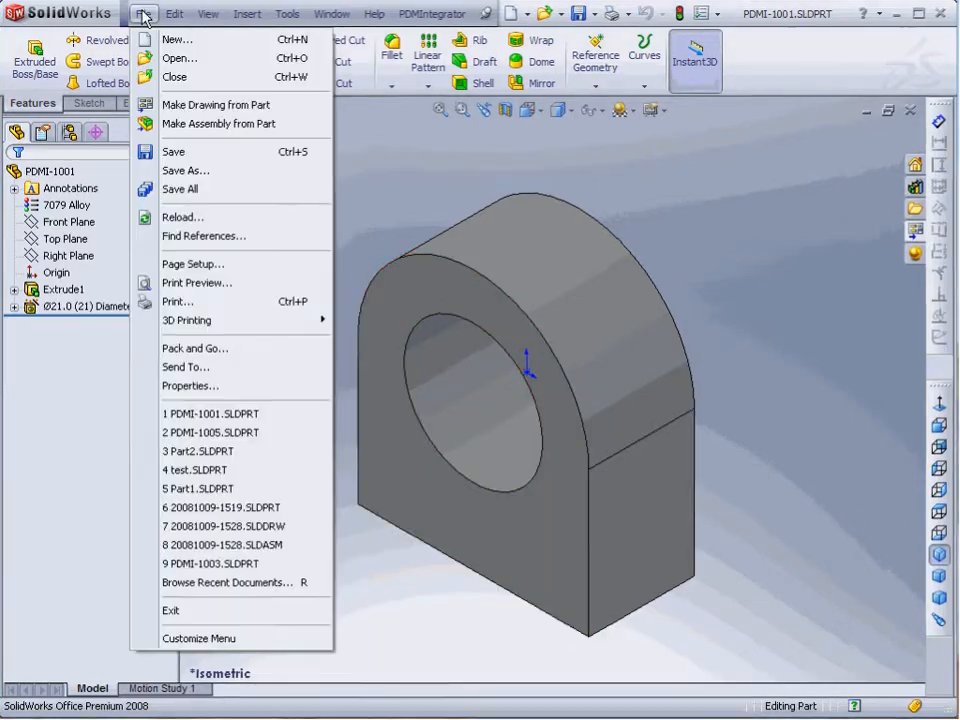
{"action": "left_click", "coordinate": [229, 133]}
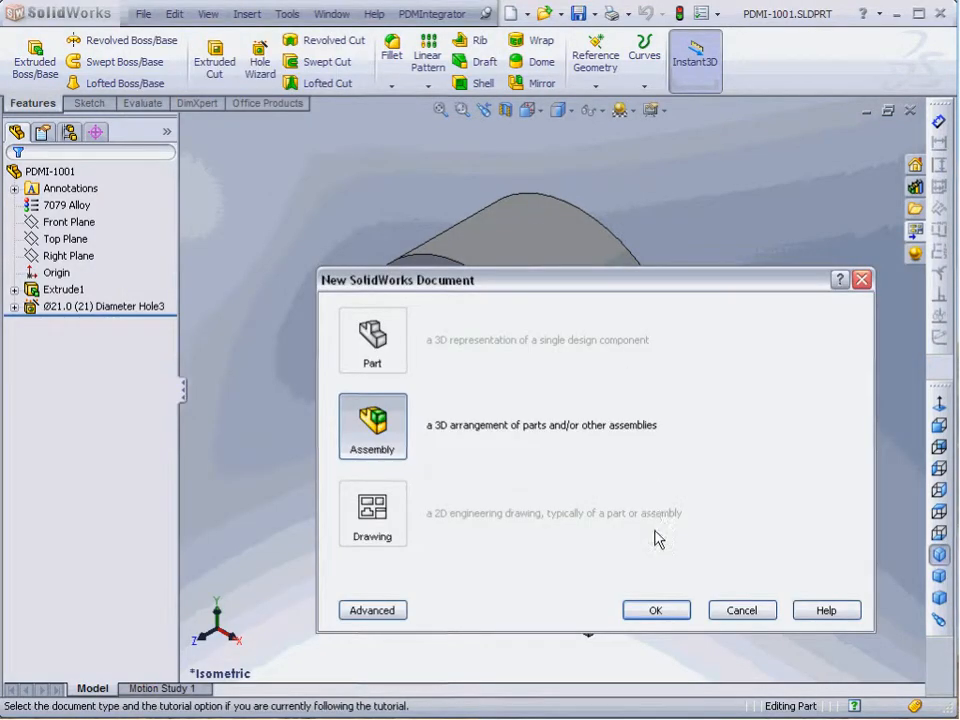
{"action": "left_click", "coordinate": [657, 611]}
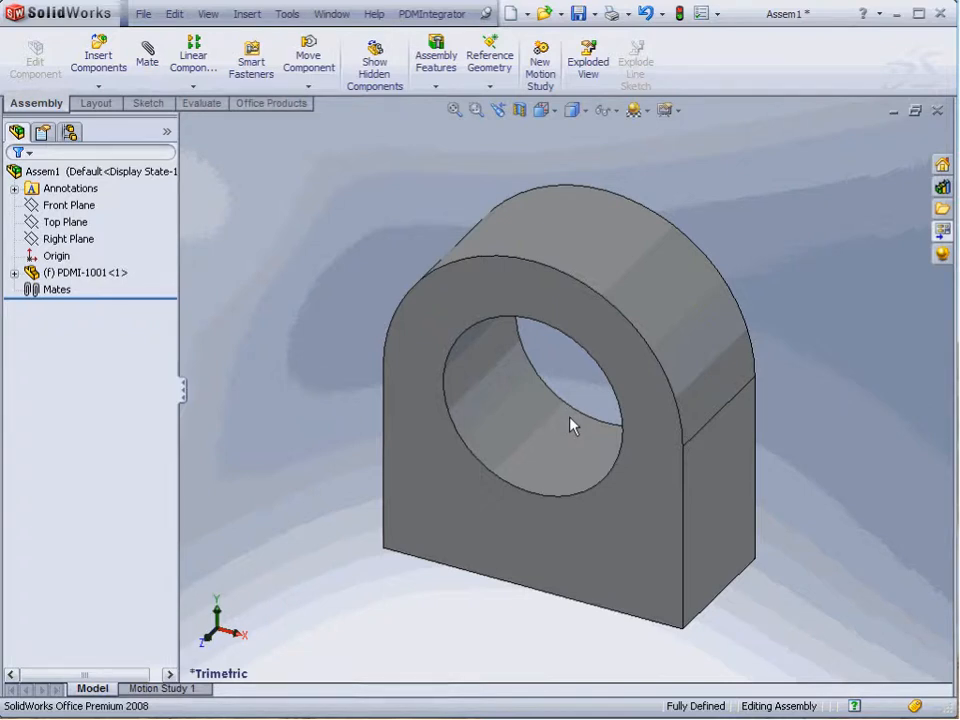
Start a PDMIntegrator save of the assembly and save its file as Assem1.SLDASM in the working folder
{"action": "left_click", "coordinate": [435, 13]}
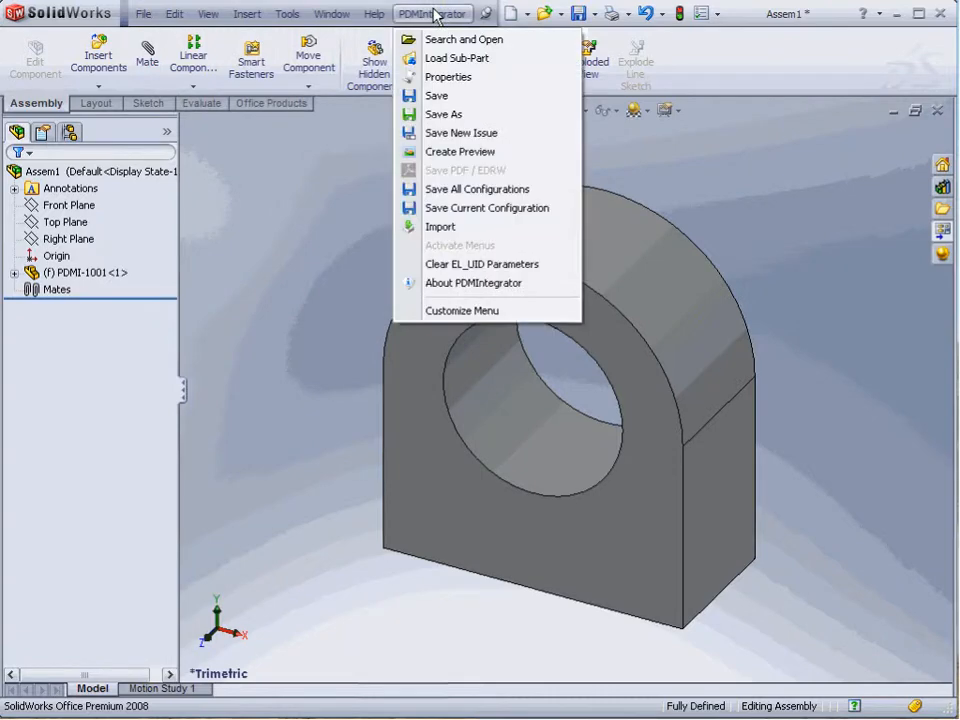
{"action": "left_click", "coordinate": [453, 97]}
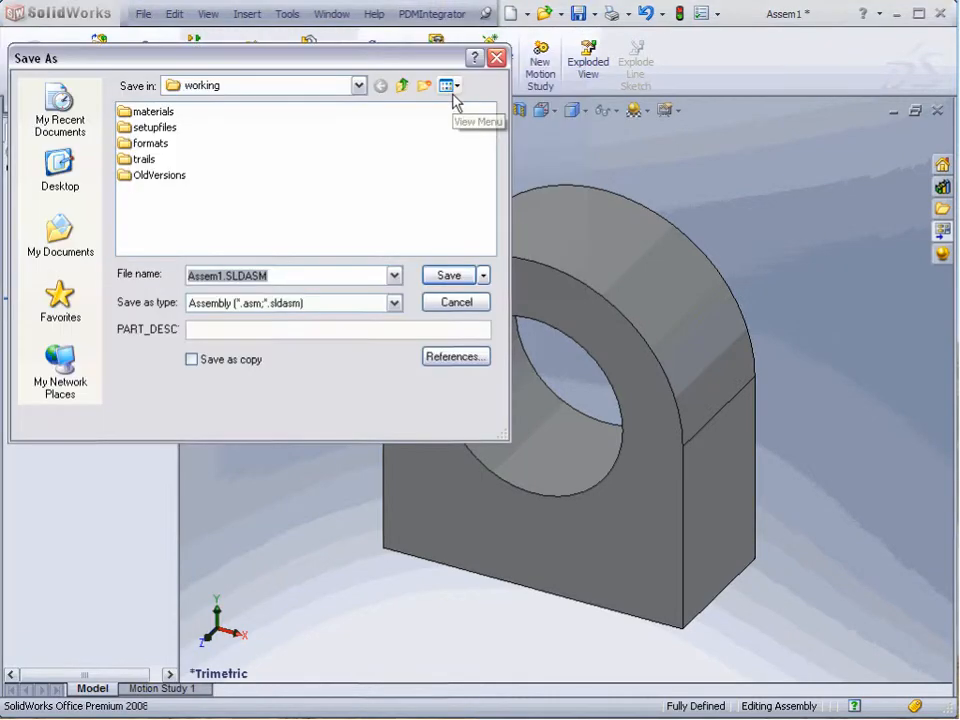
{"action": "left_click", "coordinate": [446, 273]}
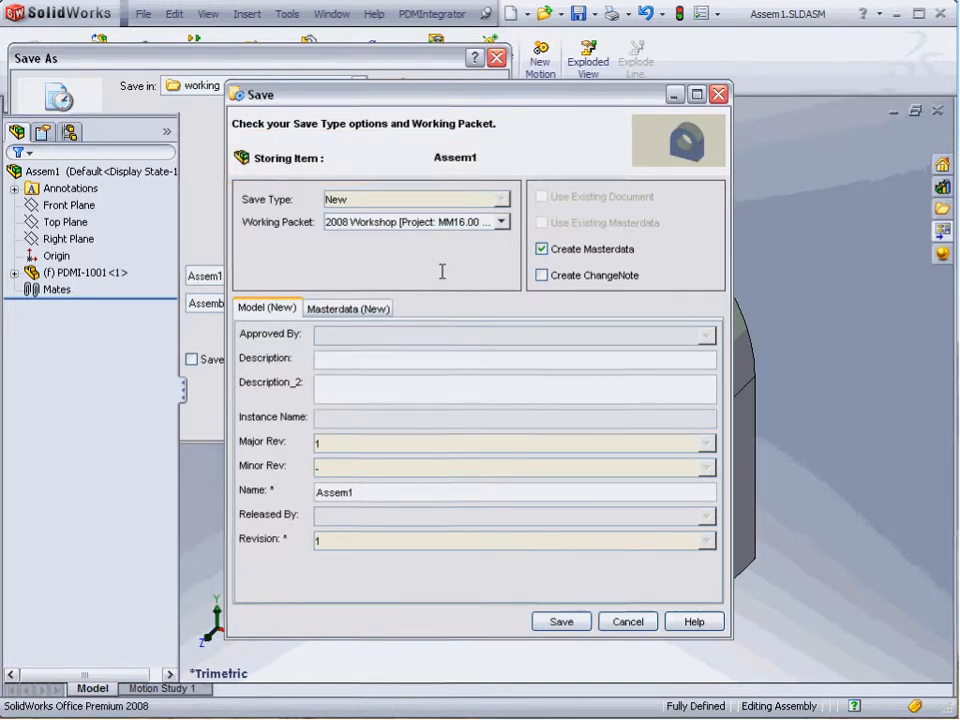
Store the assembly in the database with the name PDMI-1004, description "bearing assy" and new masterdata, and dismiss the save report
{"action": "double_click", "coordinate": [347, 491]}
{"action": "type", "text": "PDMI"}
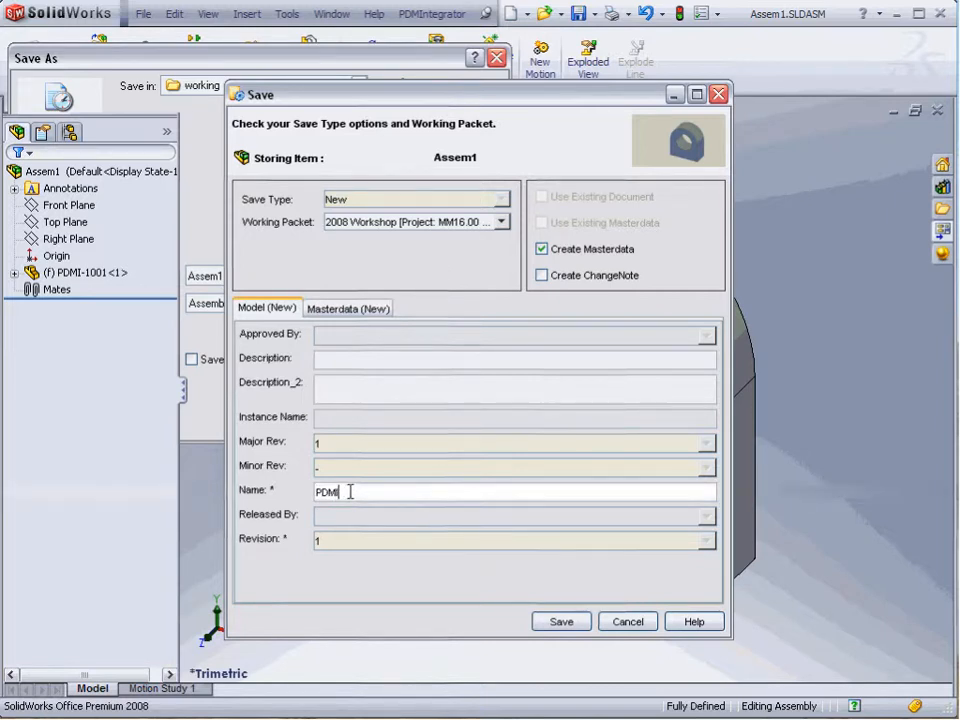
{"action": "type", "text": "-1004"}
{"action": "left_click", "coordinate": [346, 363]}
{"action": "type", "text": "b"}
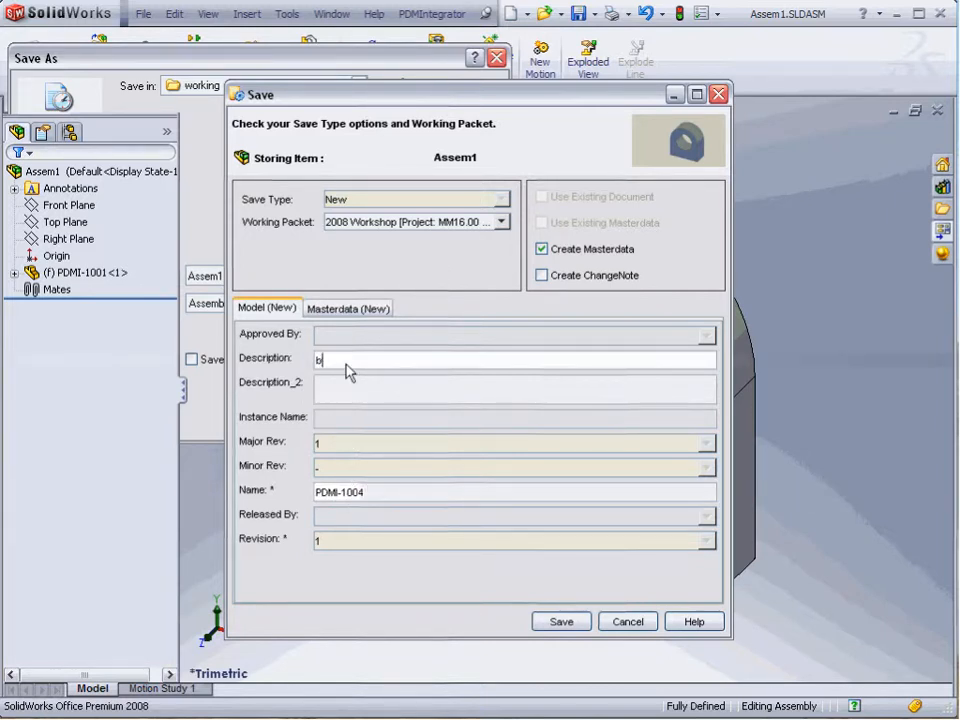
{"action": "type", "text": "earing assy"}
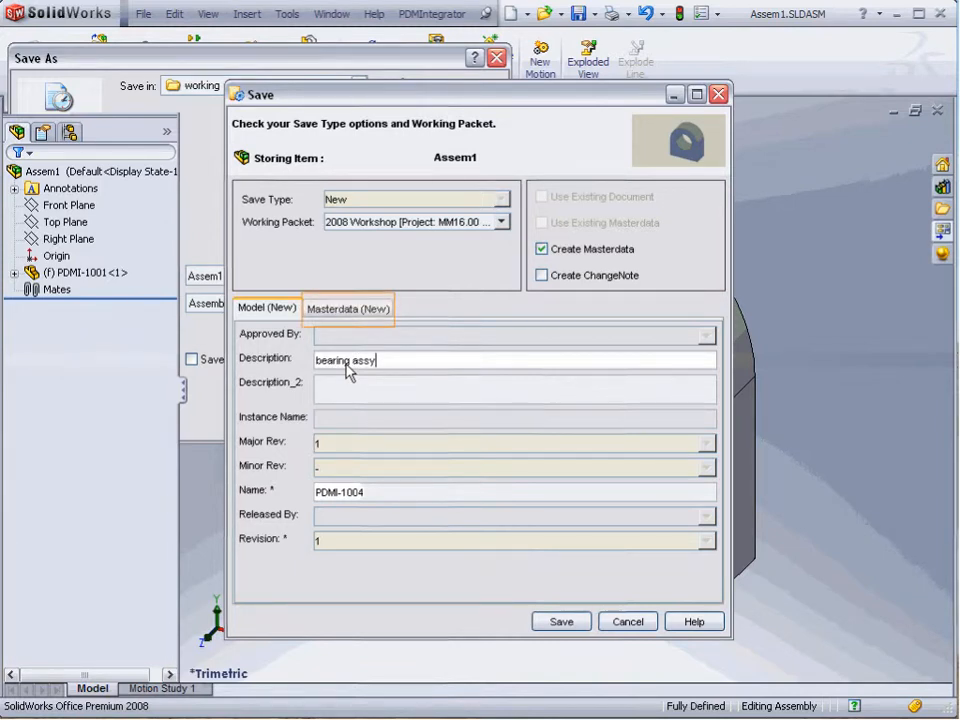
{"action": "left_click", "coordinate": [561, 621]}
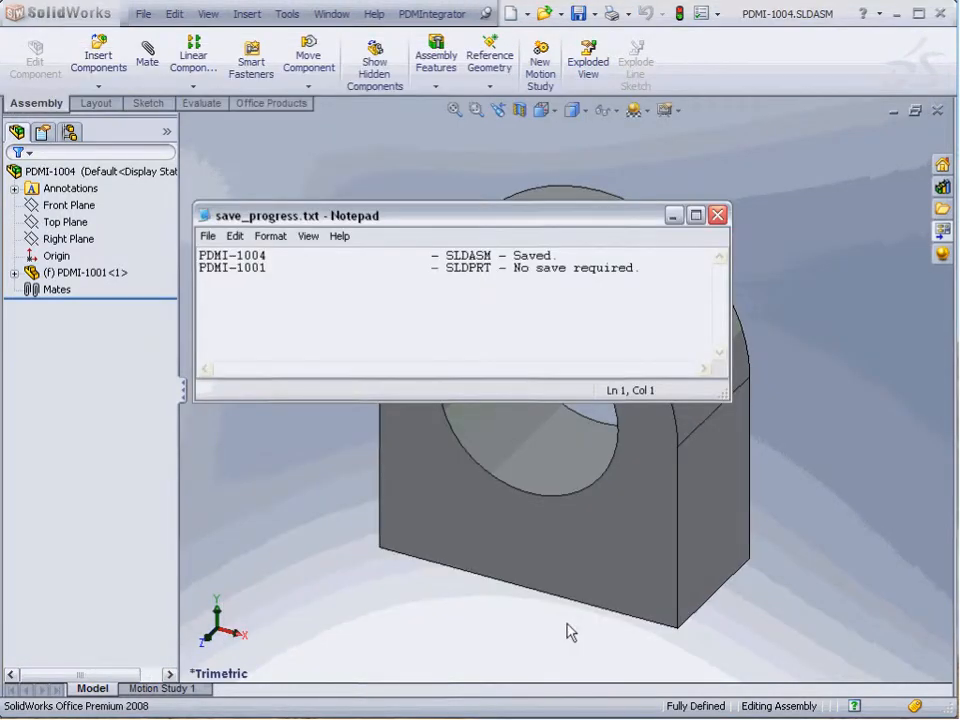
{"action": "left_click", "coordinate": [718, 216]}
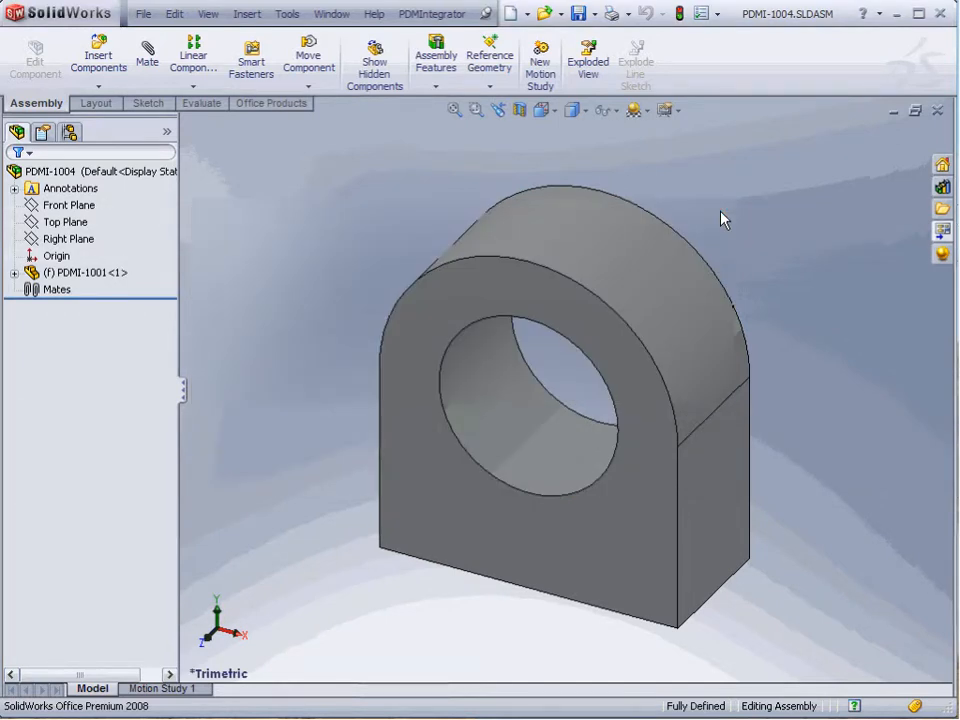
View the enlarged preview of bearing_21-15-16 and load it into the assembly as a sub-part with the Highest Revisions rule
{"action": "left_click", "coordinate": [431, 14]}
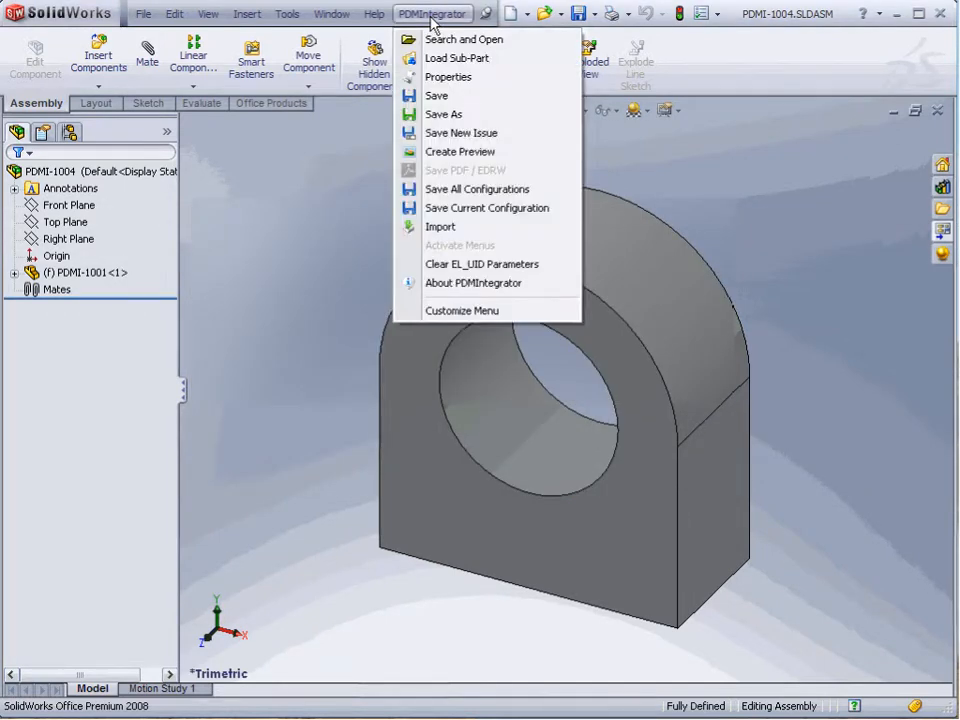
{"action": "left_click", "coordinate": [478, 62]}
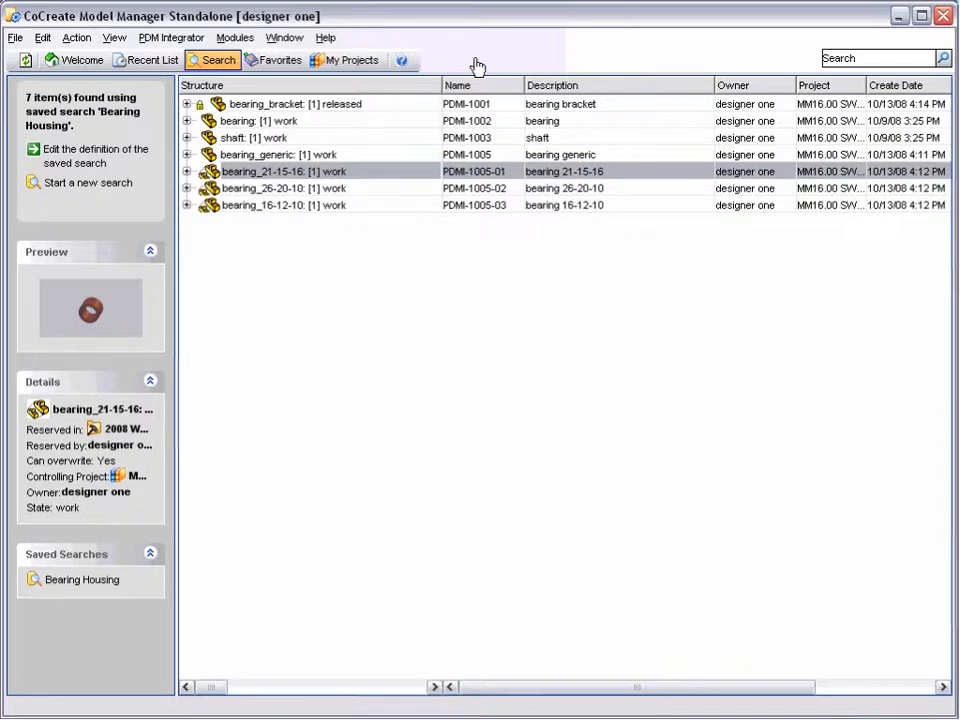
{"action": "double_click", "coordinate": [104, 316]}
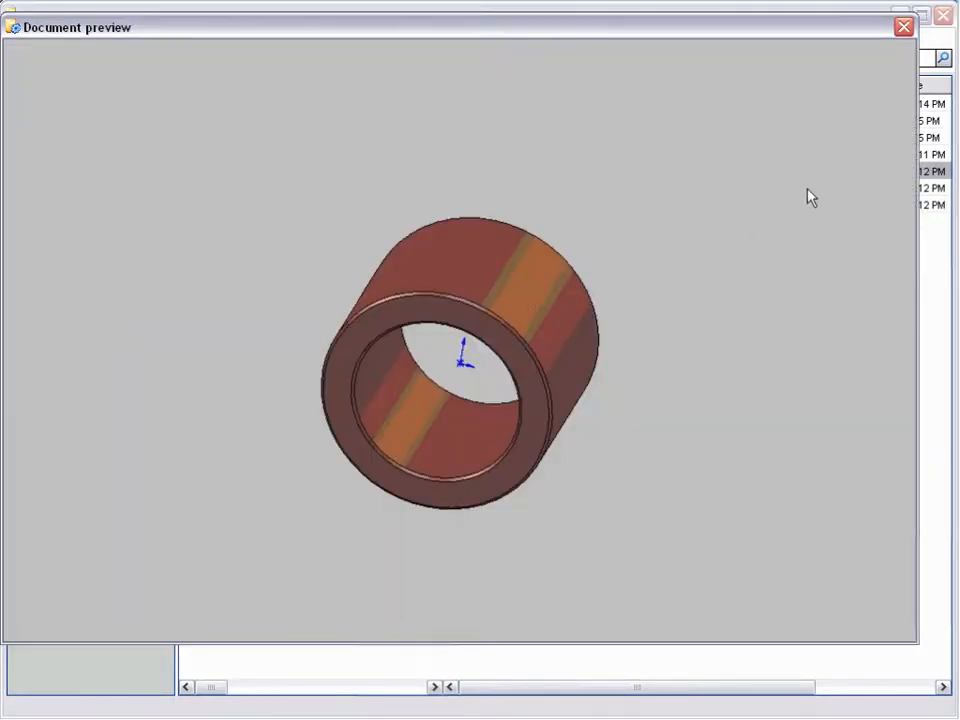
{"action": "left_click", "coordinate": [904, 27]}
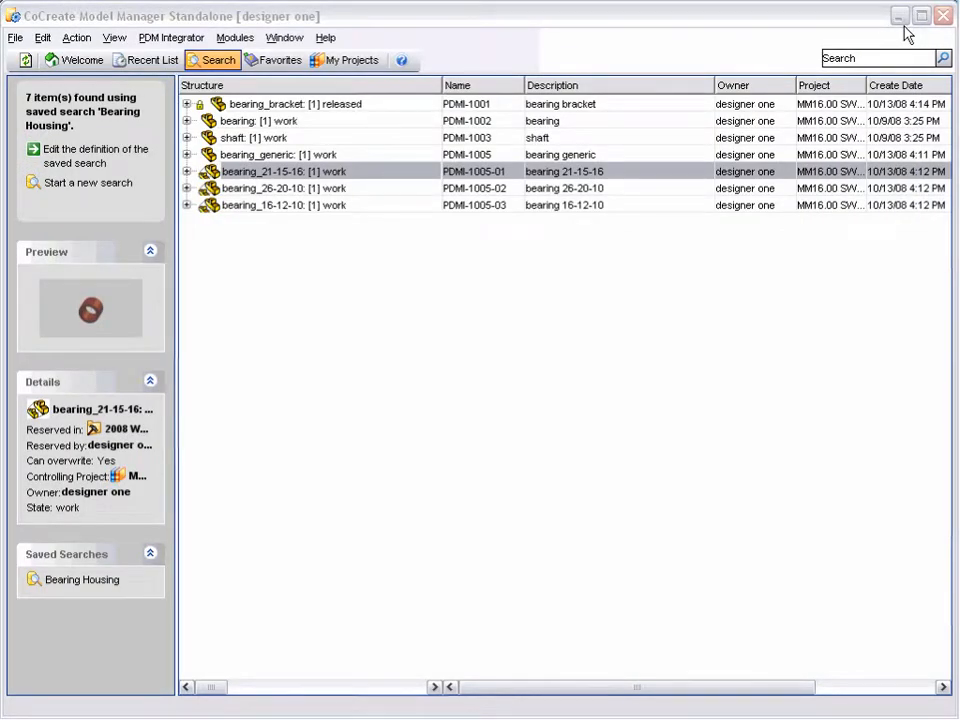
{"action": "right_click", "coordinate": [266, 189]}
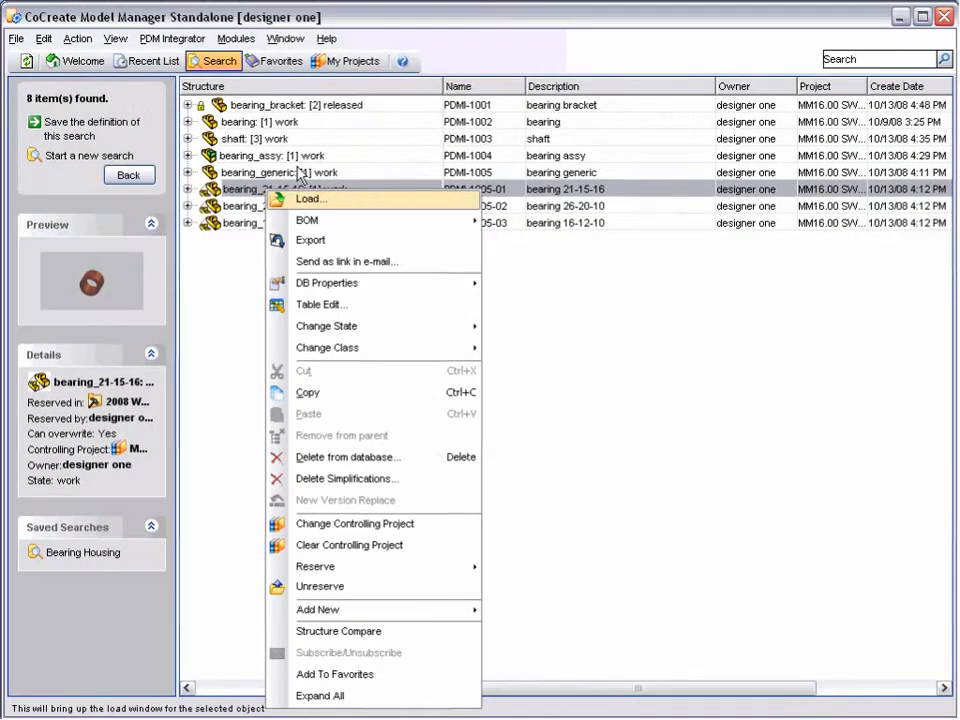
{"action": "left_click", "coordinate": [314, 199]}
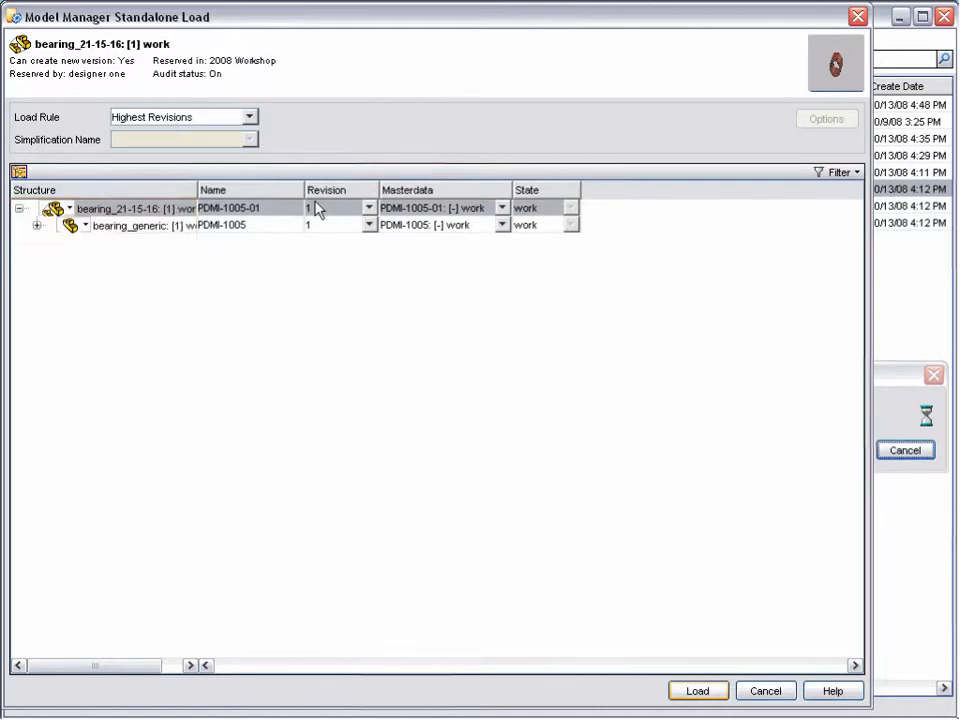
{"action": "left_click", "coordinate": [695, 691]}
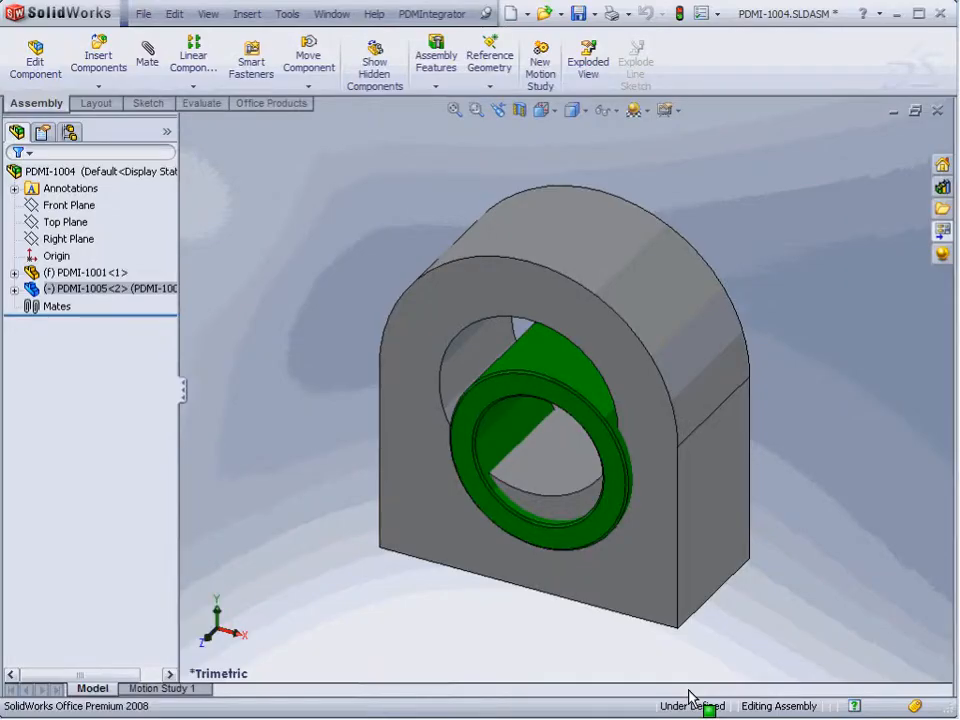
Add a concentric mate between the bearing's outer cylindrical face and the bracket's hole
{"action": "left_click", "coordinate": [525, 360]}
{"action": "left_click", "coordinate": [147, 55]}
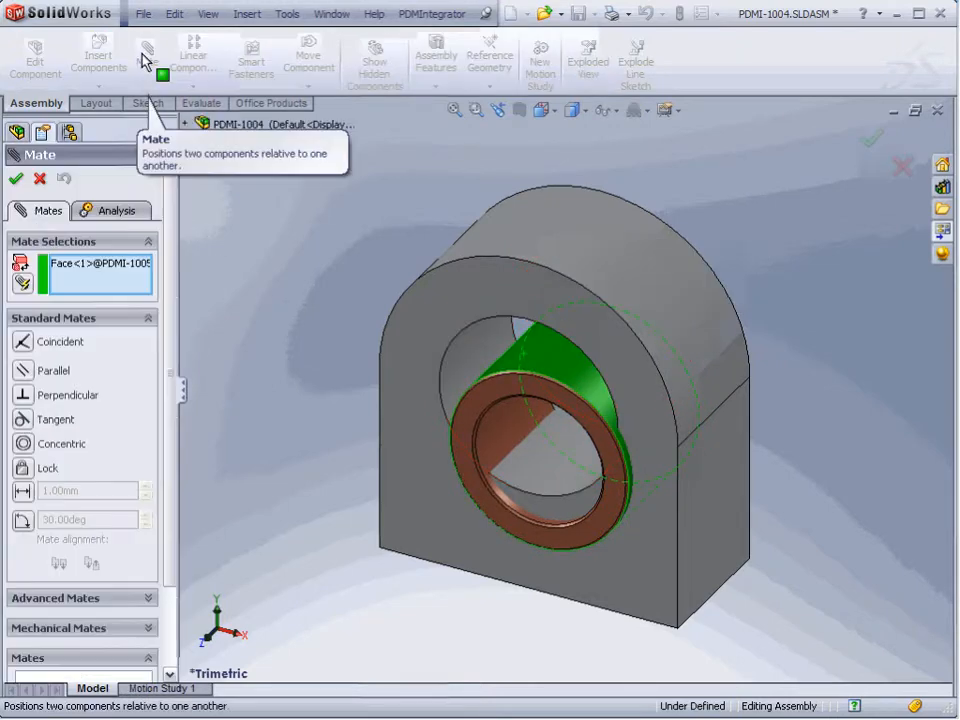
{"action": "left_click", "coordinate": [470, 350]}
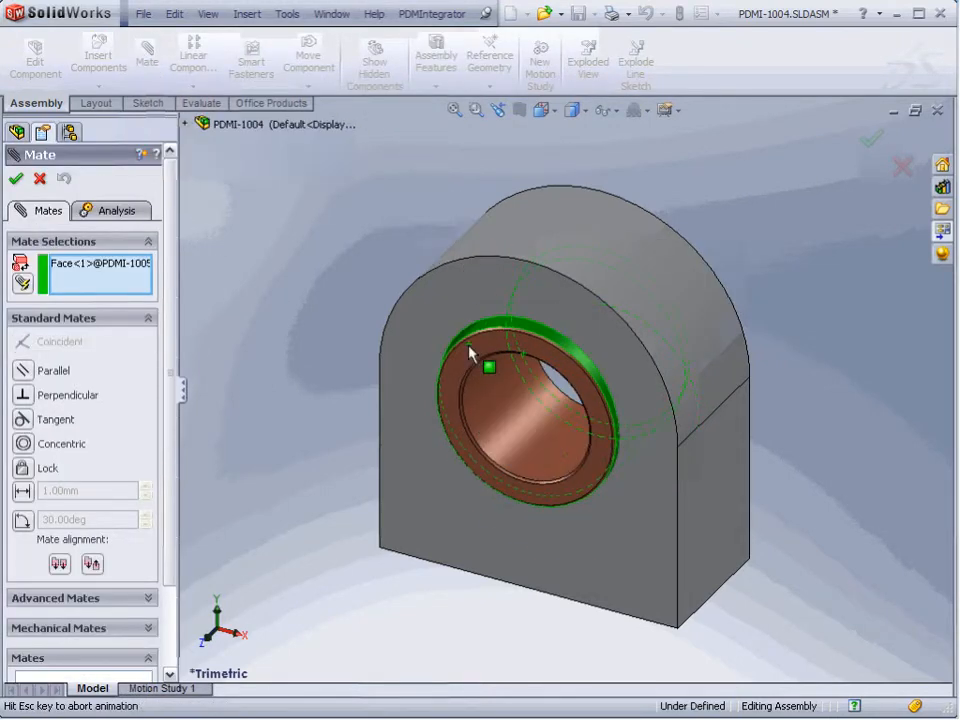
{"action": "left_click", "coordinate": [436, 387]}
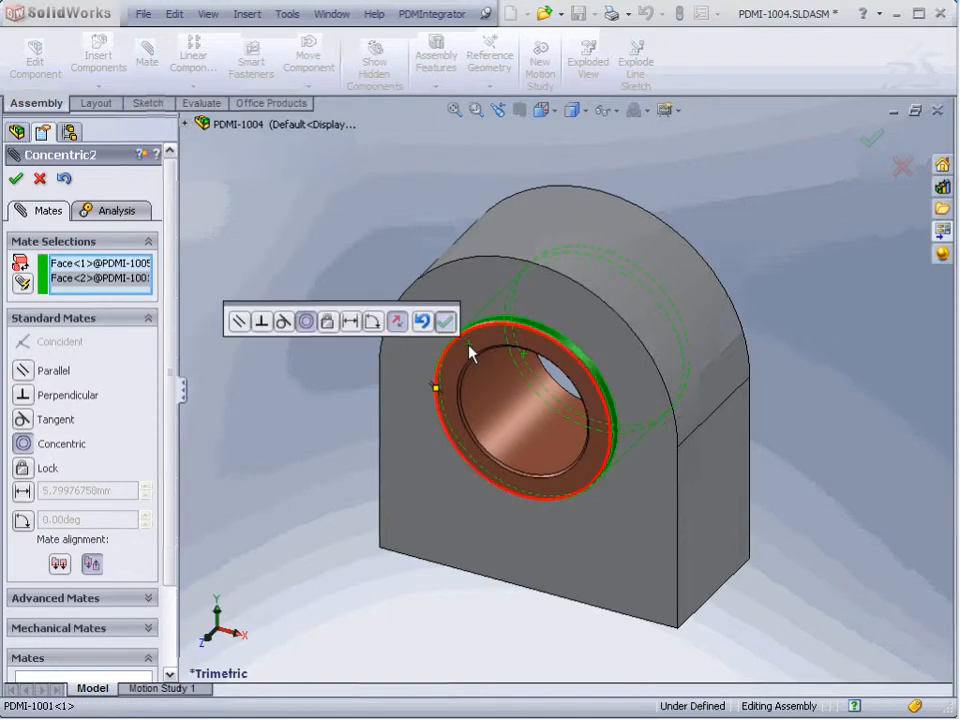
{"action": "left_click", "coordinate": [446, 324]}
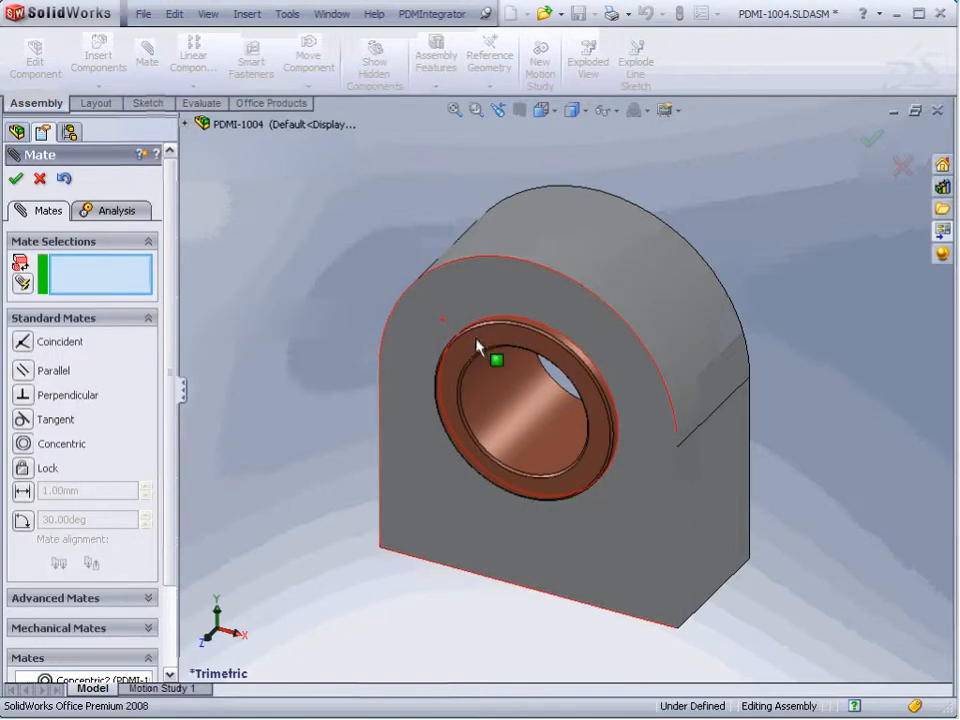
Add a coincident mate between the bearing's front ring face and the bracket's front face, and finish mating
{"action": "left_click", "coordinate": [478, 349]}
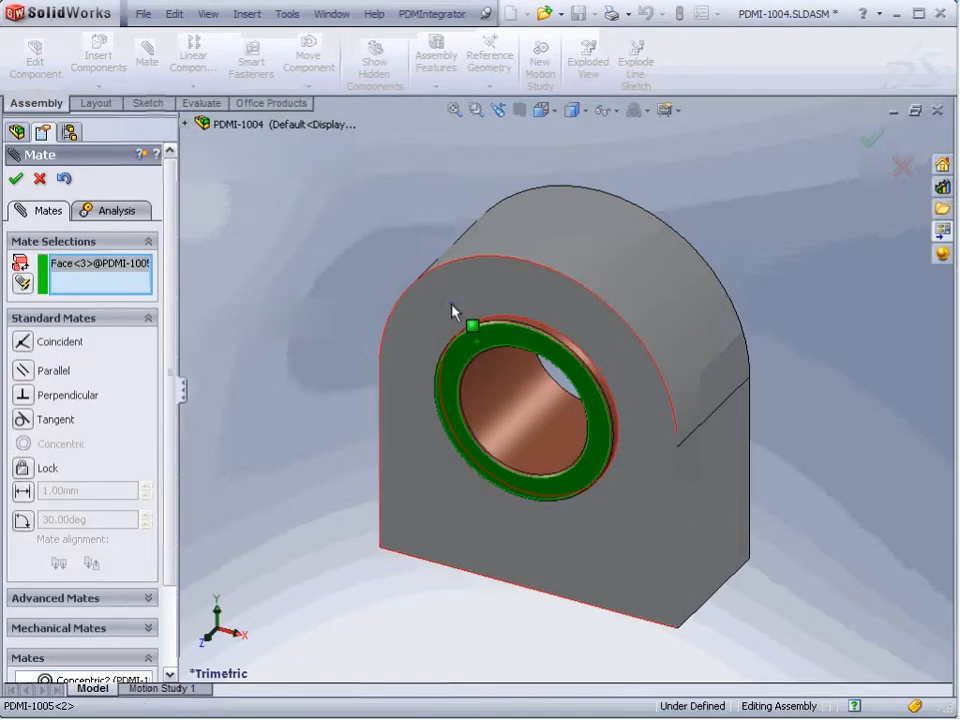
{"action": "left_click", "coordinate": [453, 312]}
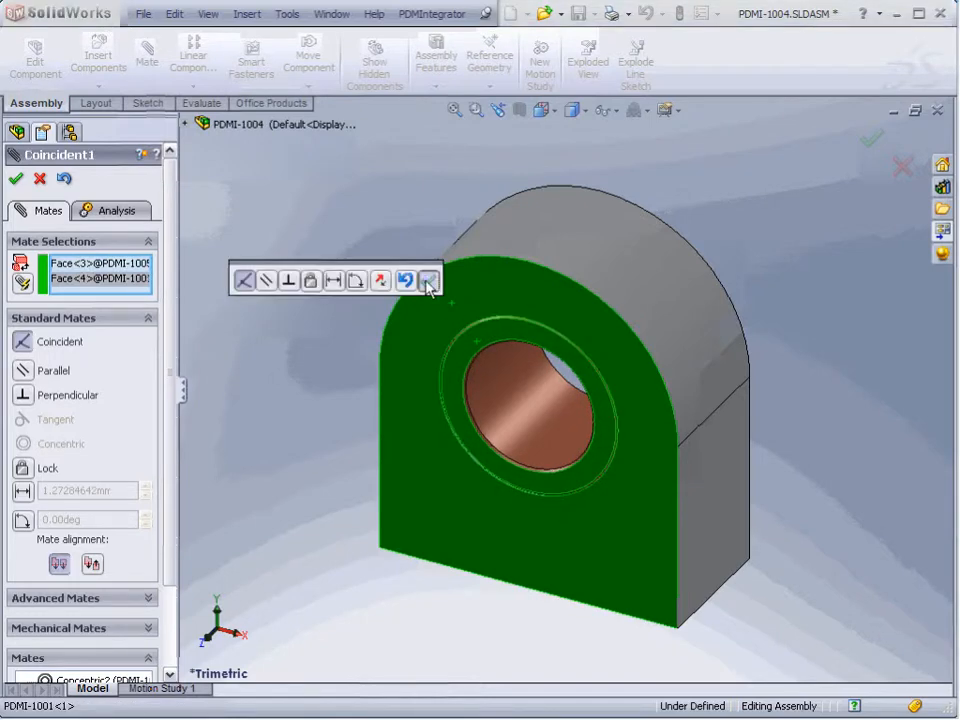
{"action": "left_click", "coordinate": [427, 281]}
{"action": "left_click", "coordinate": [866, 146]}
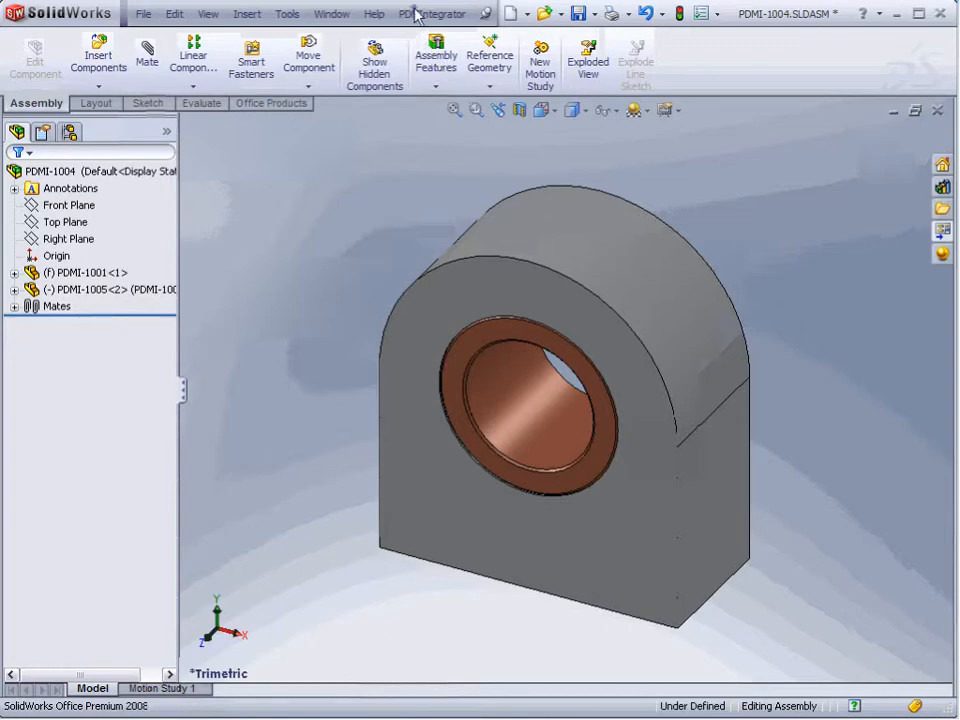
Check the load rule and revision choices for the shaft, and load its revision 3 as a sub-part with Highest Revisions
{"action": "left_click", "coordinate": [445, 14]}
{"action": "left_click", "coordinate": [466, 62]}
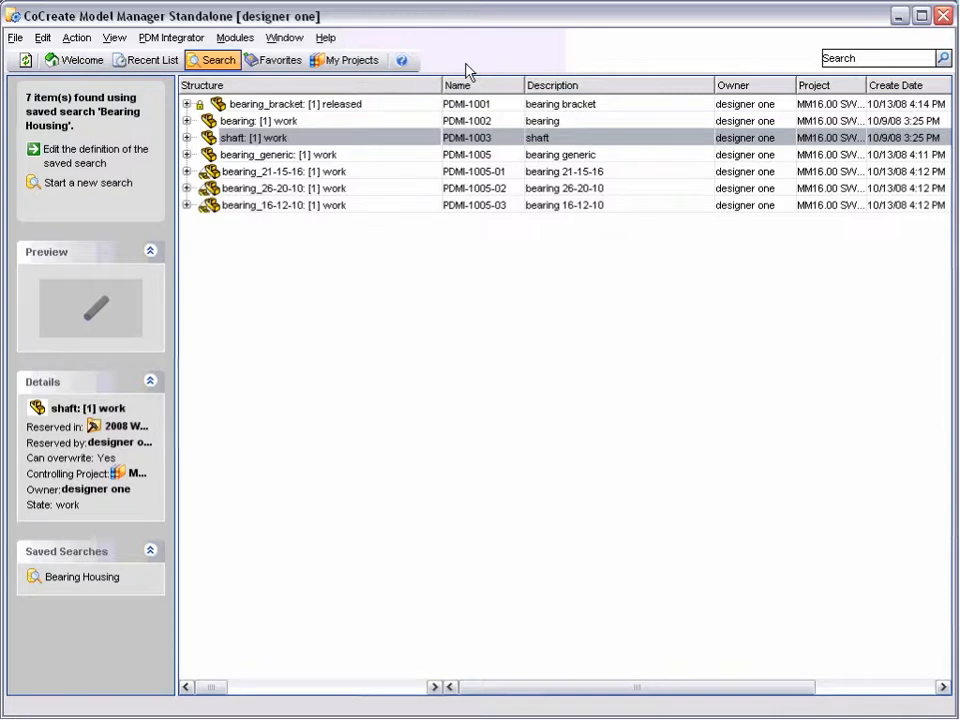
{"action": "right_click", "coordinate": [294, 139]}
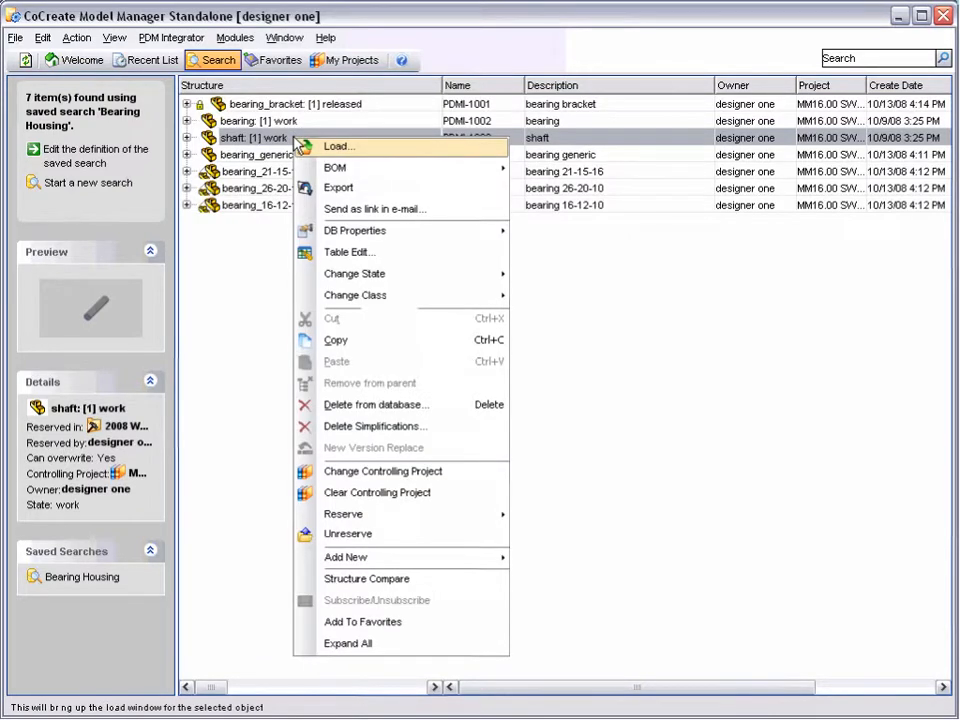
{"action": "left_click", "coordinate": [336, 148]}
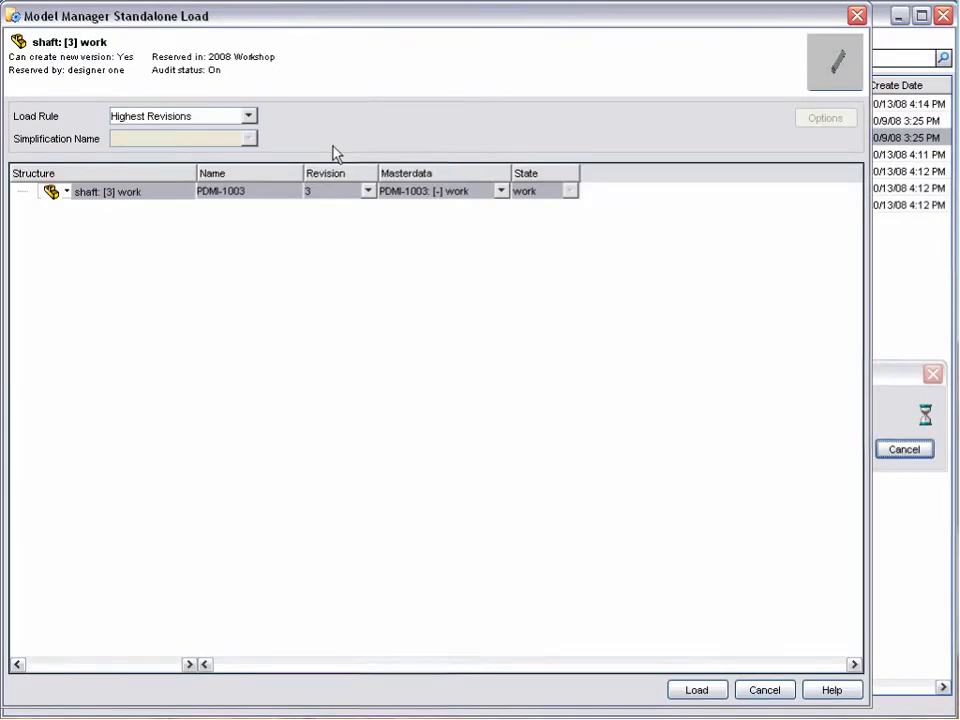
{"action": "left_click", "coordinate": [248, 116]}
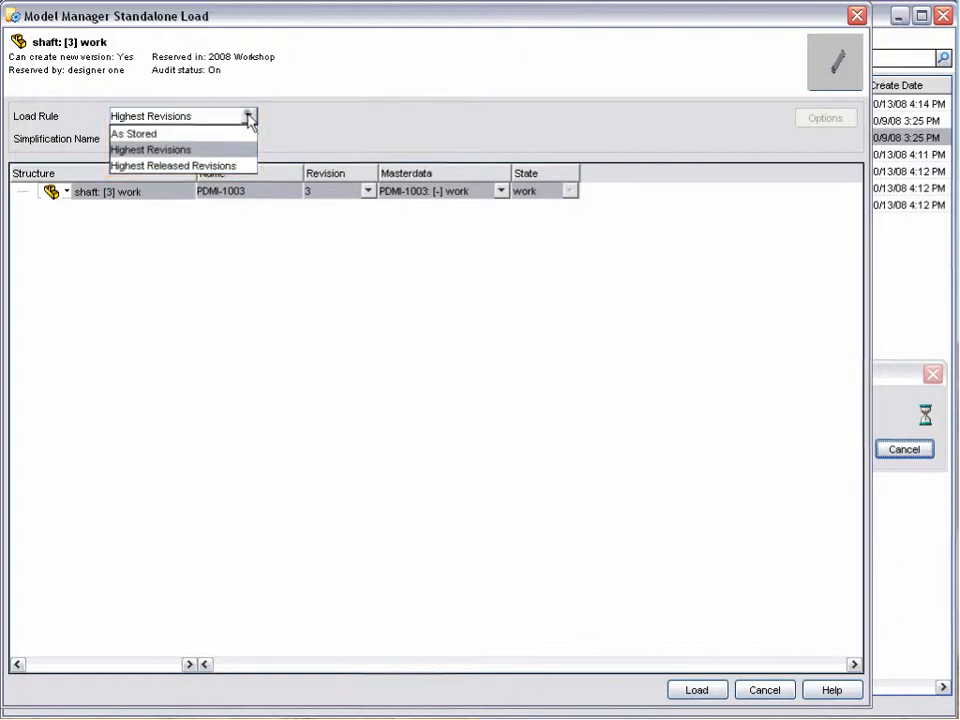
{"action": "left_click", "coordinate": [248, 117]}
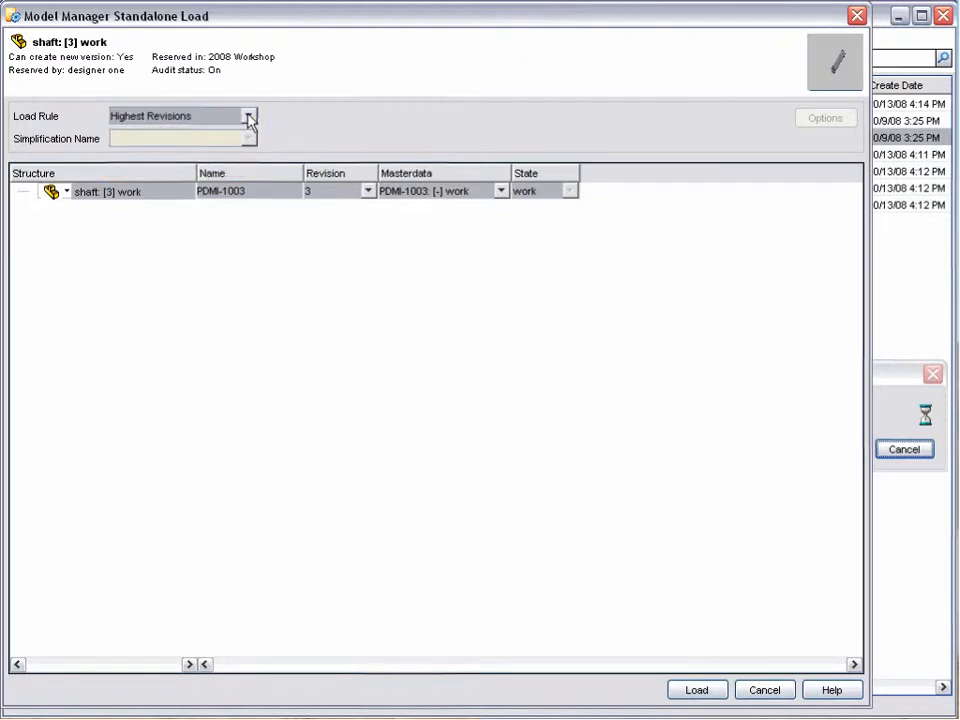
{"action": "left_click", "coordinate": [368, 191]}
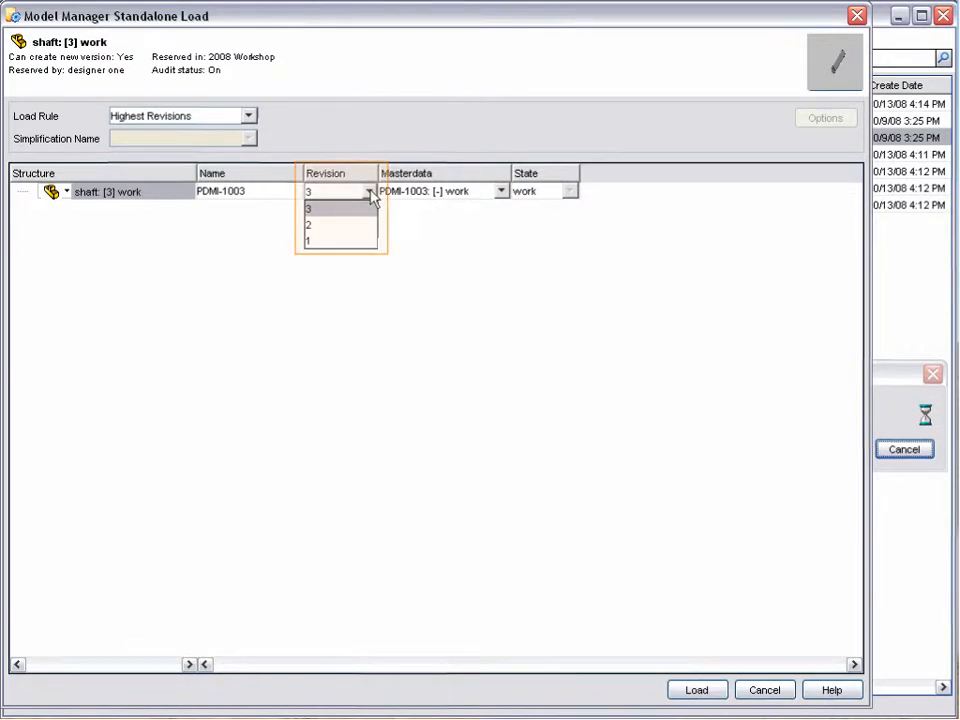
{"action": "left_click", "coordinate": [369, 192]}
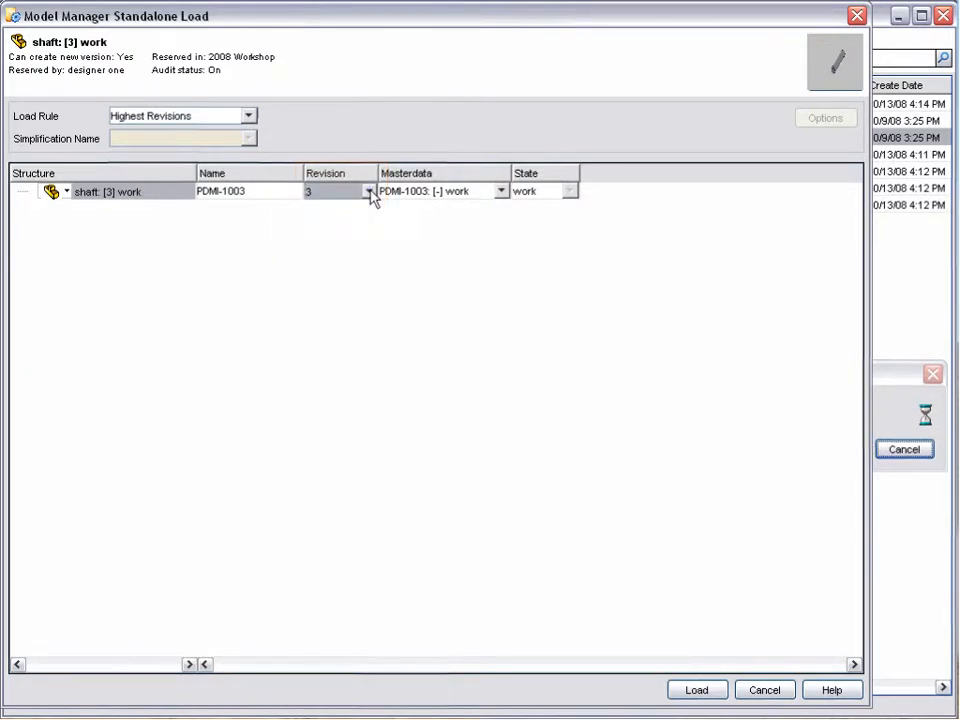
{"action": "left_click", "coordinate": [696, 690]}
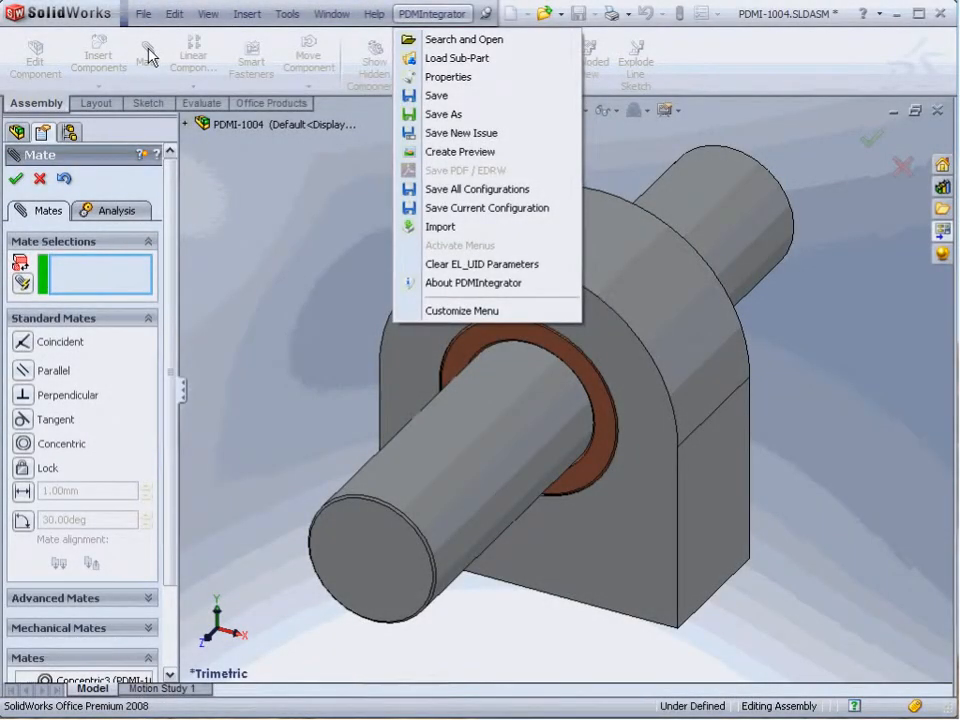
Save the bearing assembly PDMI-1004 to the database and close the save progress report
{"action": "left_click", "coordinate": [436, 95]}
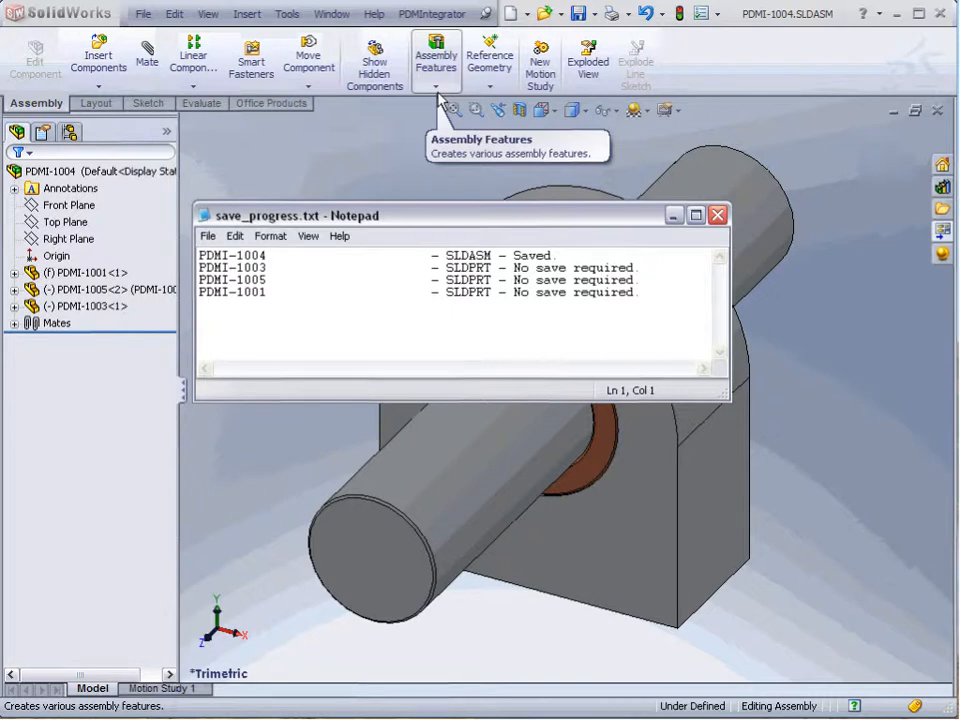
{"action": "left_click", "coordinate": [717, 215]}
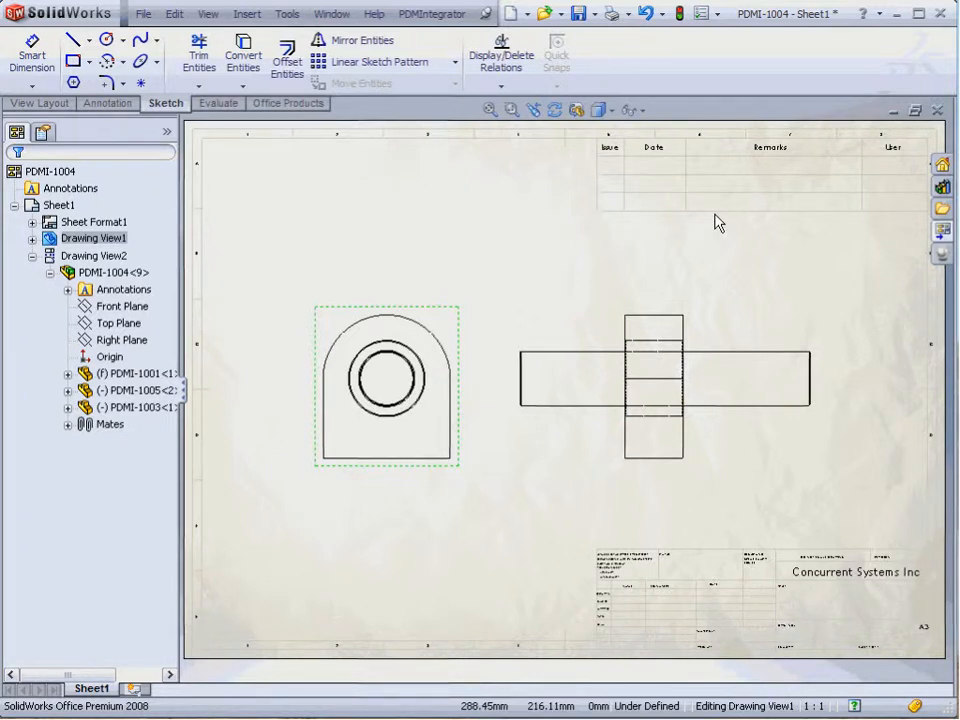
Store the PDMI-1004 drawing as a new item with description "bearing assy", check its existing masterdata, and close the save report
{"action": "left_click", "coordinate": [428, 14]}
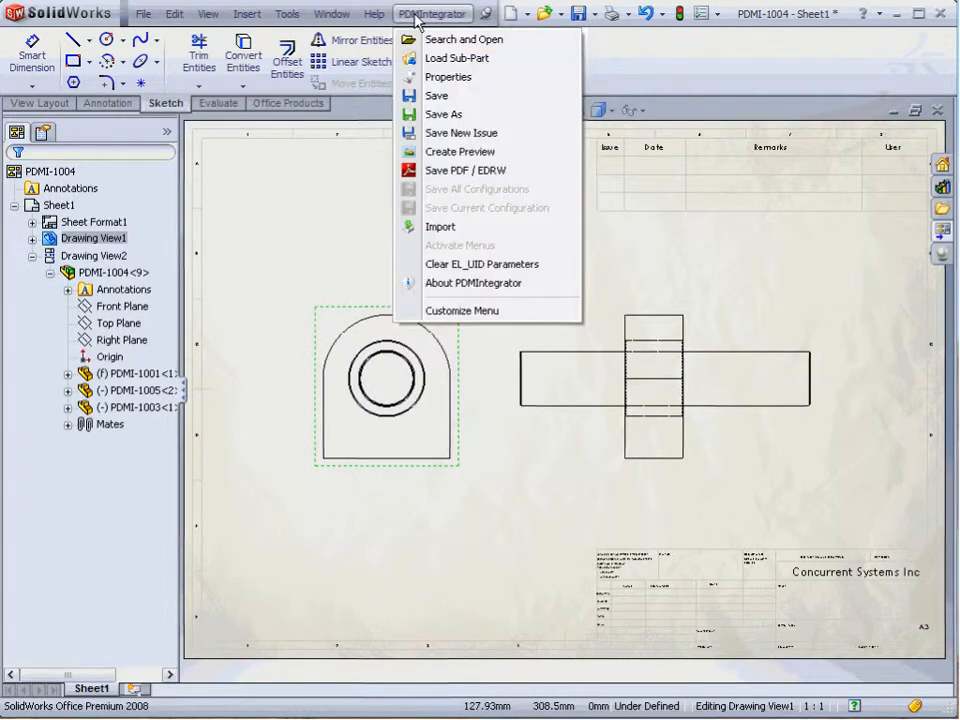
{"action": "left_click", "coordinate": [441, 97]}
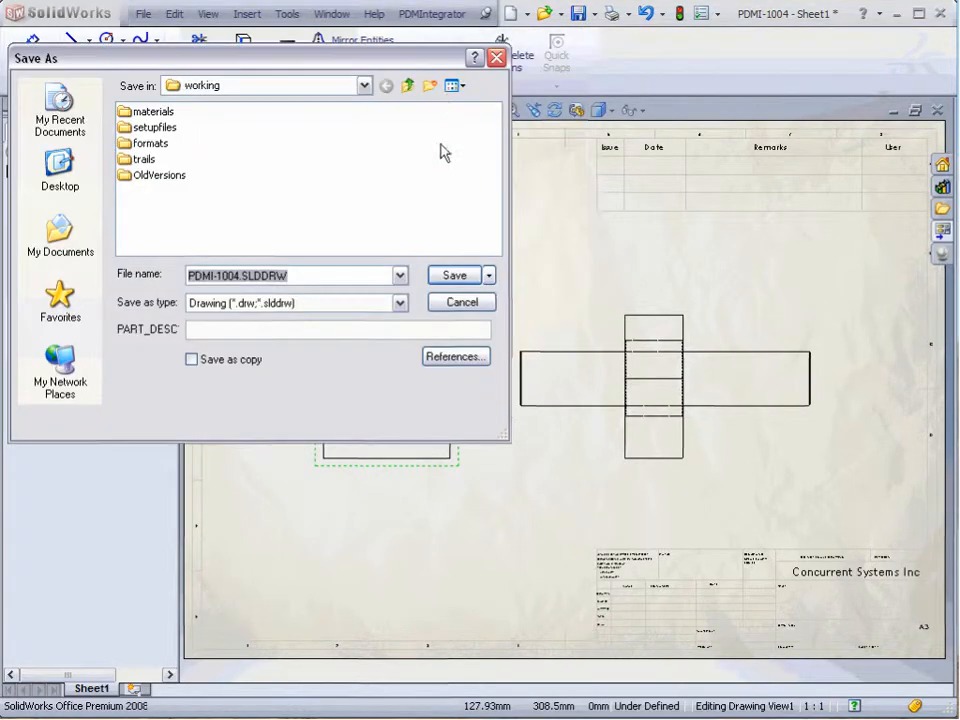
{"action": "left_click", "coordinate": [452, 275]}
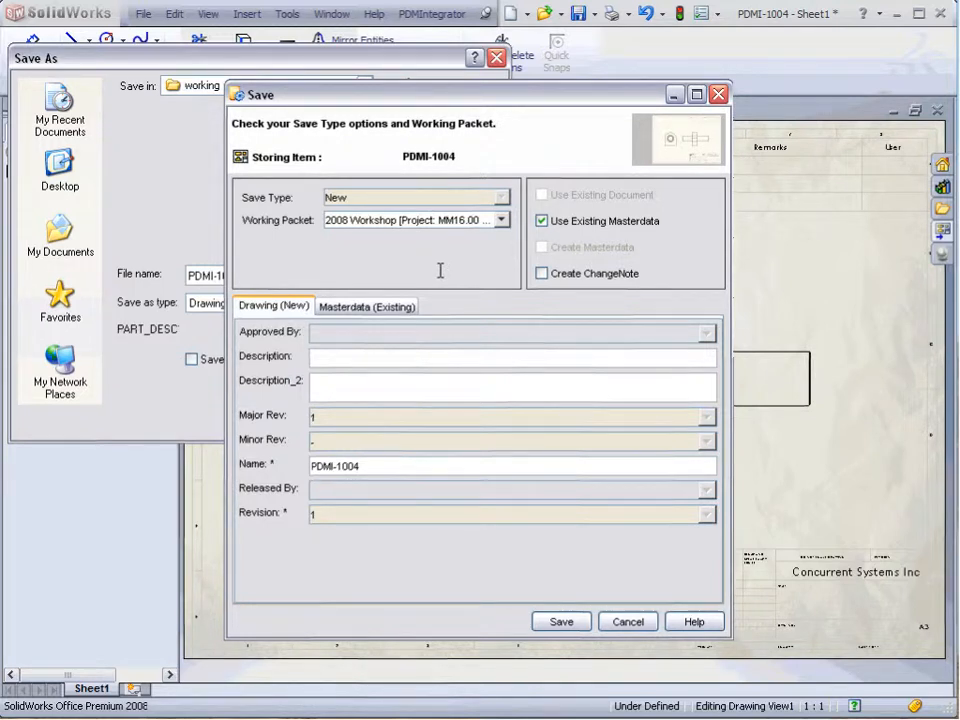
{"action": "left_click", "coordinate": [364, 357]}
{"action": "type", "text": "bearing as"}
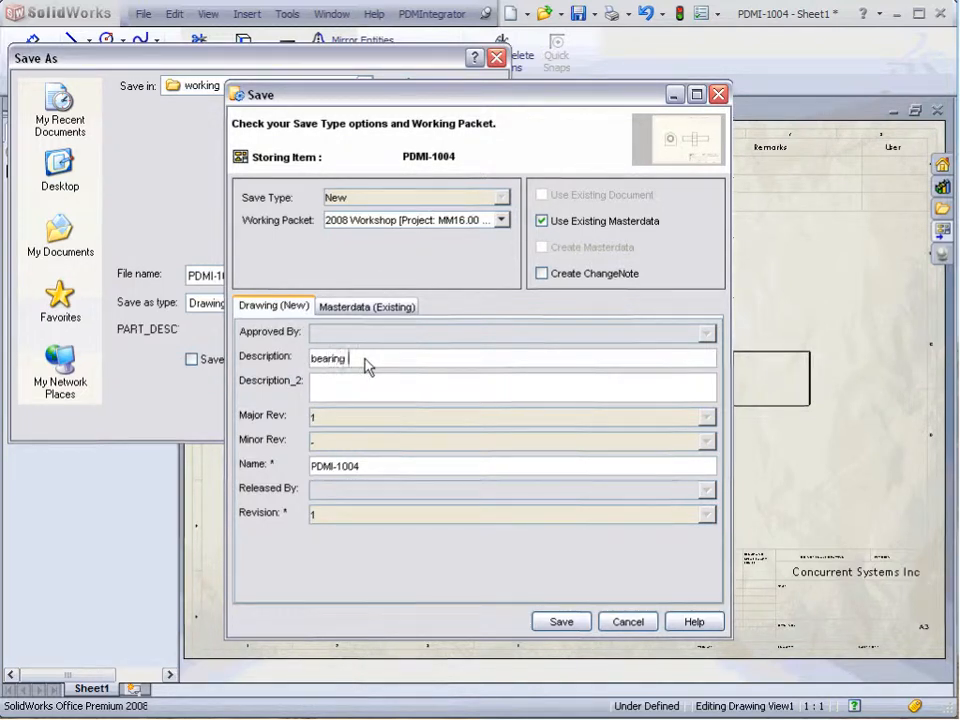
{"action": "type", "text": "sy"}
{"action": "left_click", "coordinate": [369, 308]}
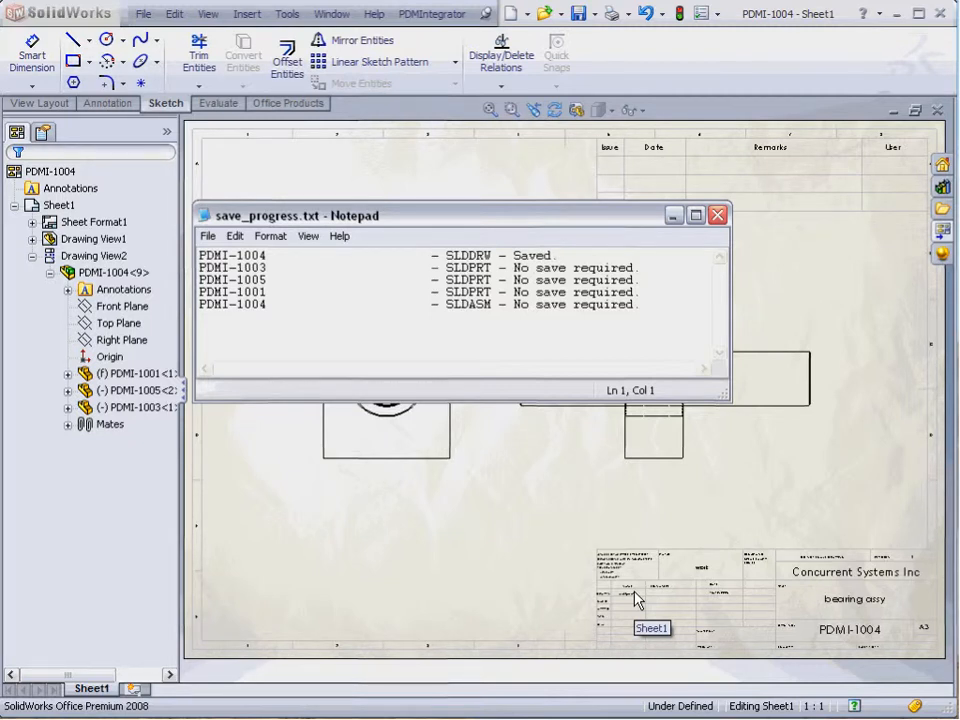
{"action": "left_click", "coordinate": [718, 215]}
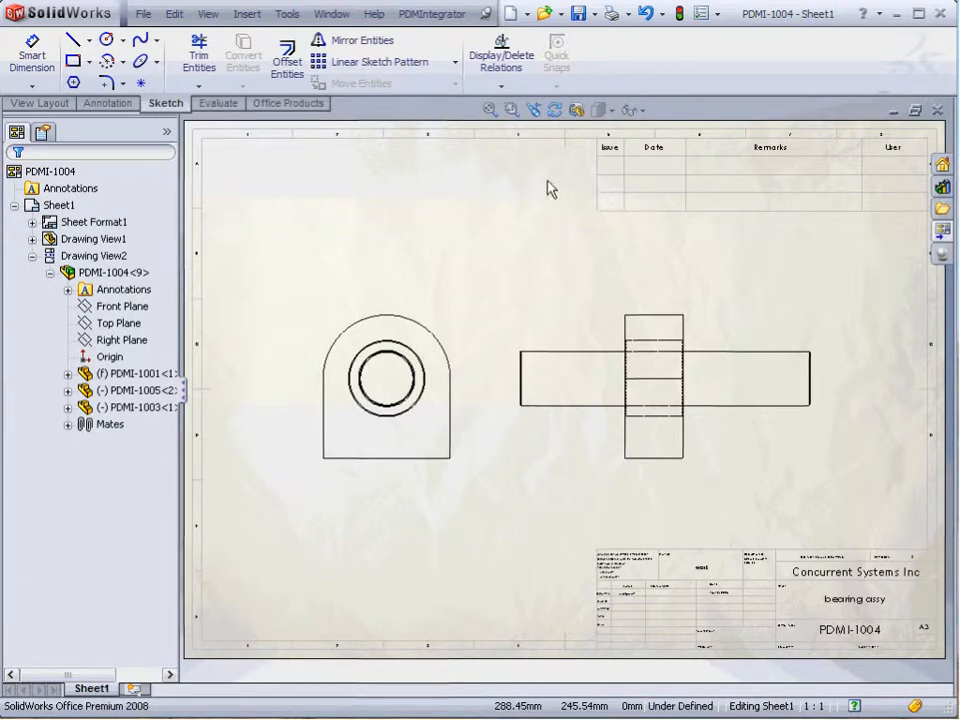
Examine the drawing's title block up close and return to the full sheet
{"action": "left_click", "coordinate": [512, 109]}
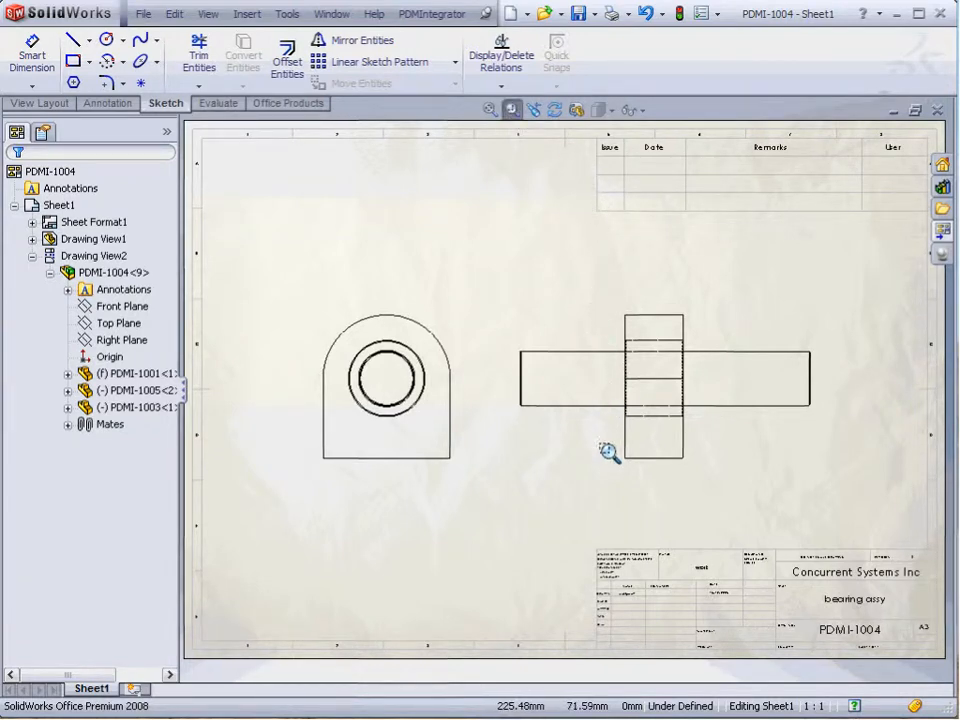
{"action": "left_click_drag", "start_coordinate": [598, 528], "coordinate": [950, 668]}
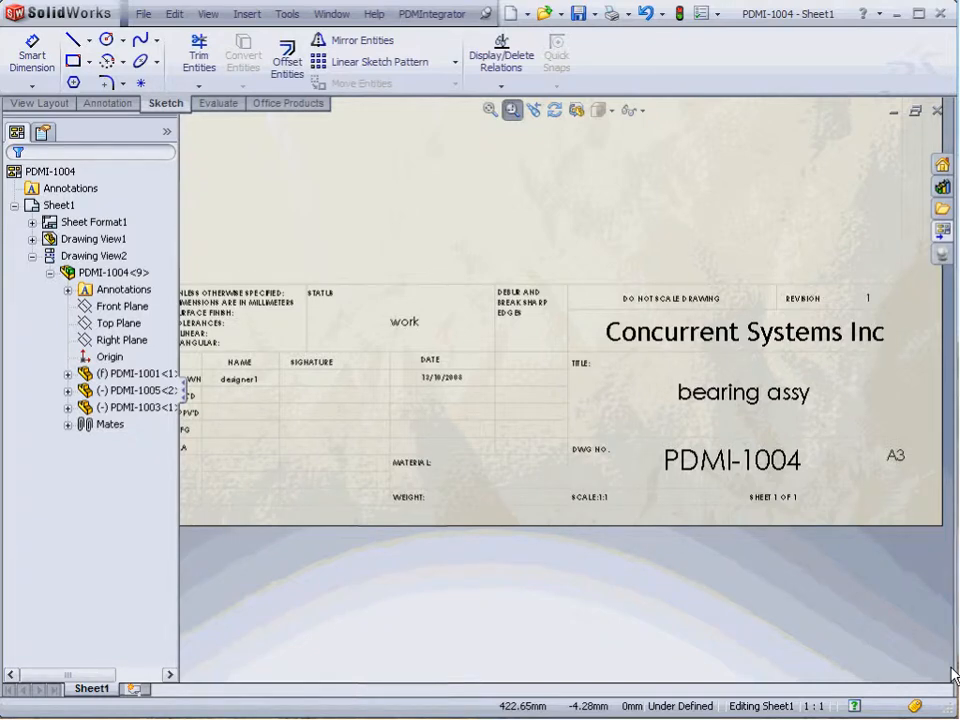
{"action": "left_click", "coordinate": [490, 110]}
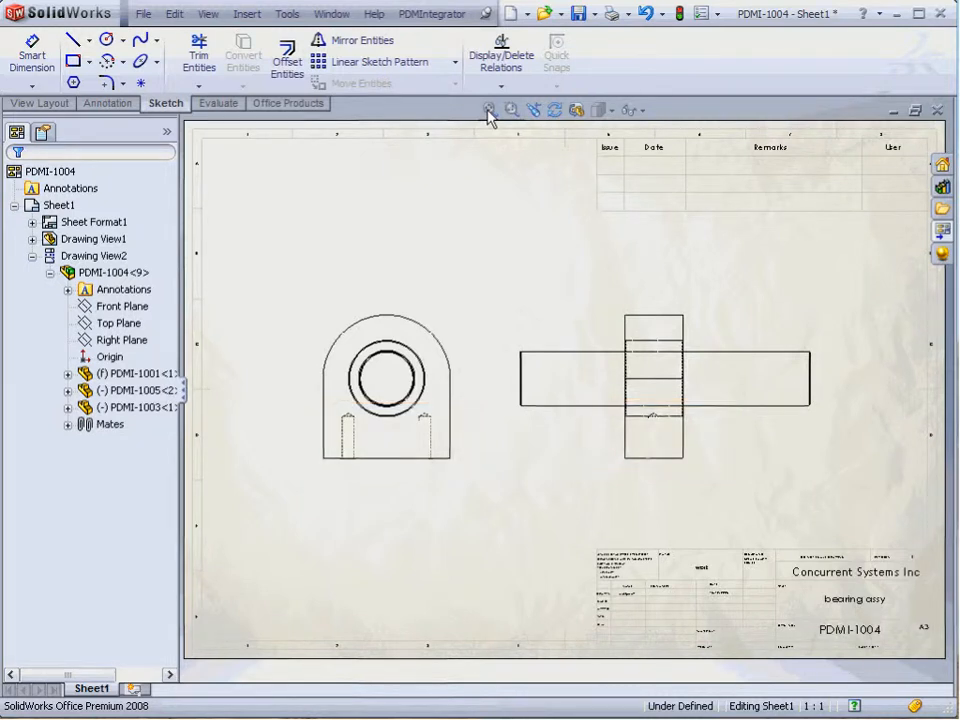
Save the drawing as a new major issue with change note comment "2 x m4 mounting holes added" and title "mounting holes added"
{"action": "left_click", "coordinate": [421, 16]}
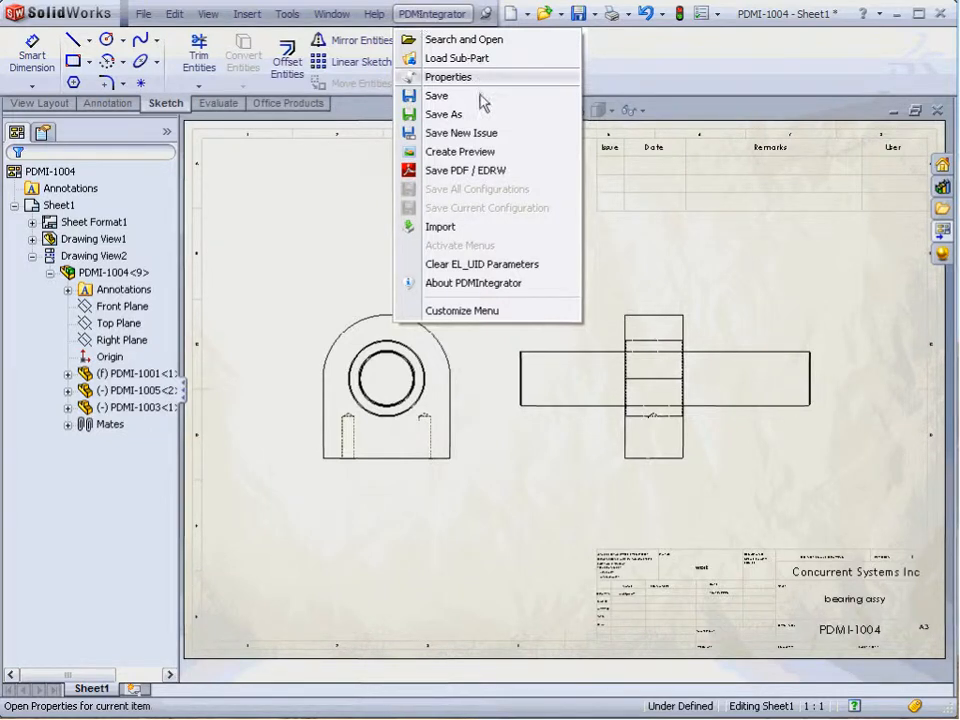
{"action": "left_click", "coordinate": [483, 136]}
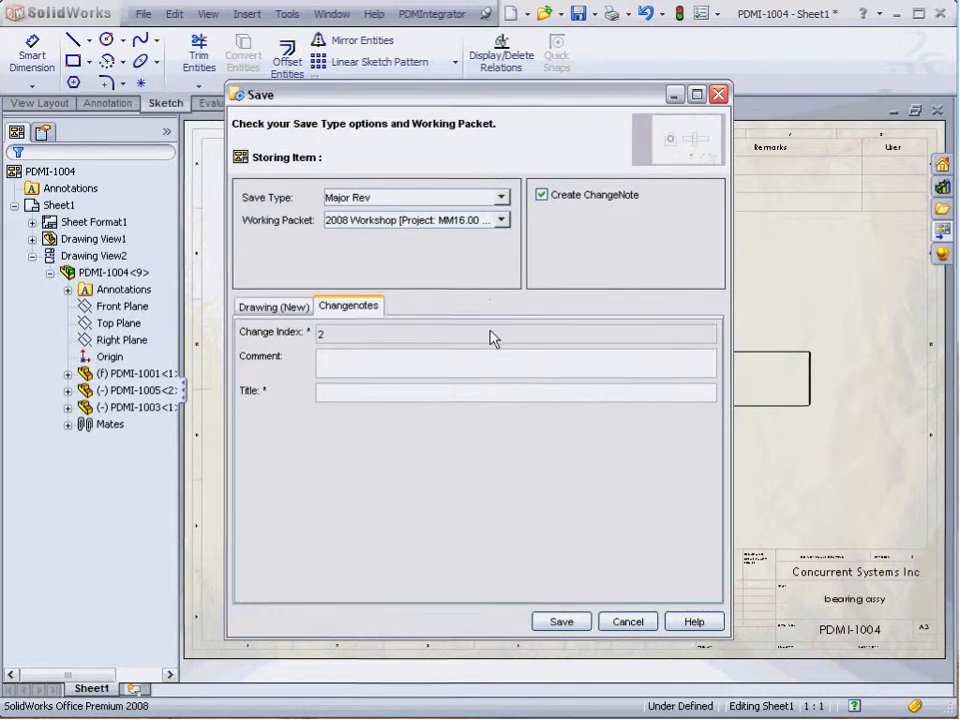
{"action": "left_click", "coordinate": [491, 362]}
{"action": "type", "text": "2 x m4 mounting holes added"}
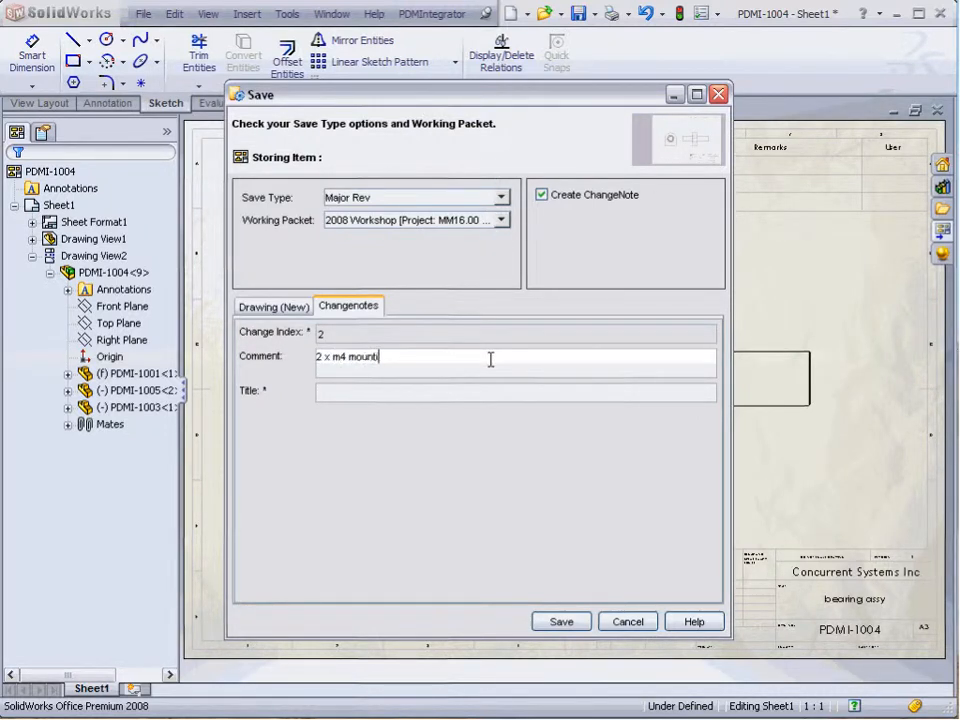
{"action": "left_click", "coordinate": [447, 392]}
{"action": "type", "text": "mounting holes added"}
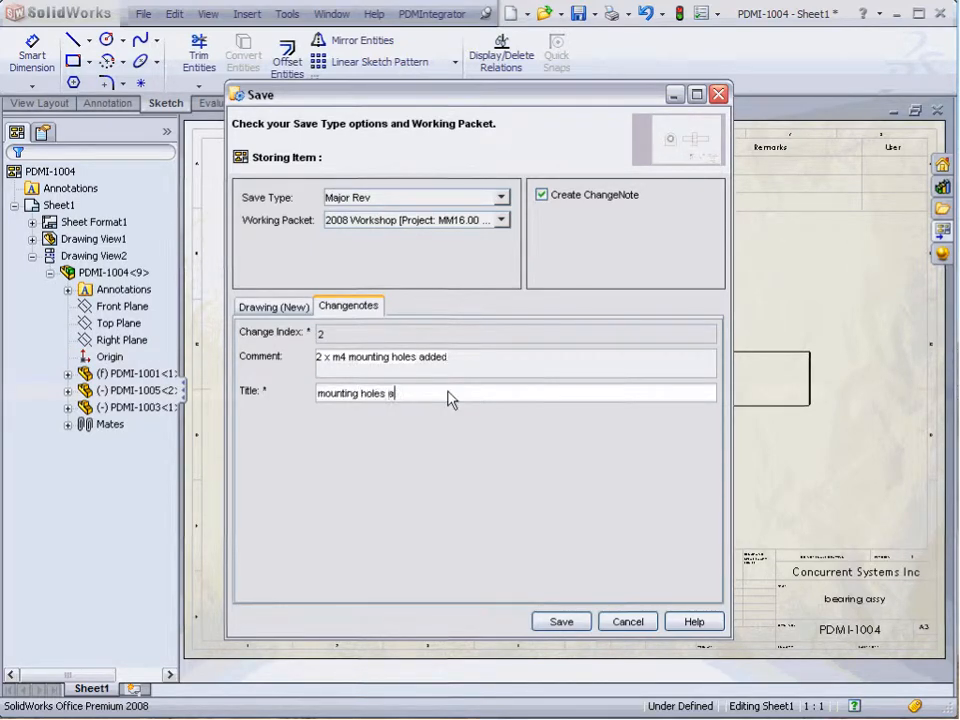
{"action": "left_click", "coordinate": [559, 621]}
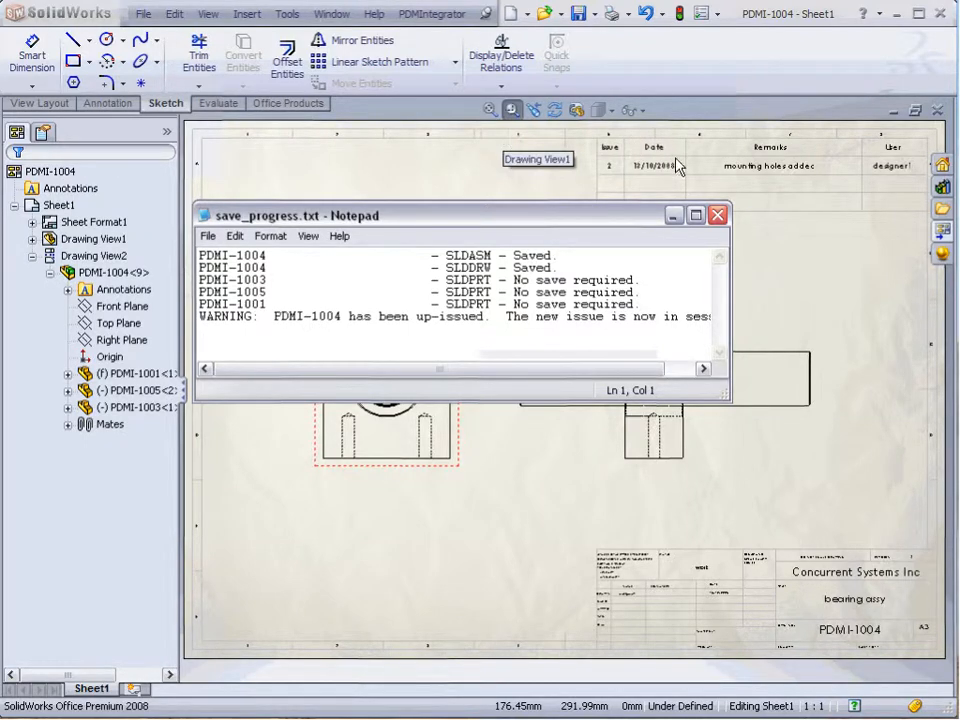
{"action": "left_click", "coordinate": [717, 215]}
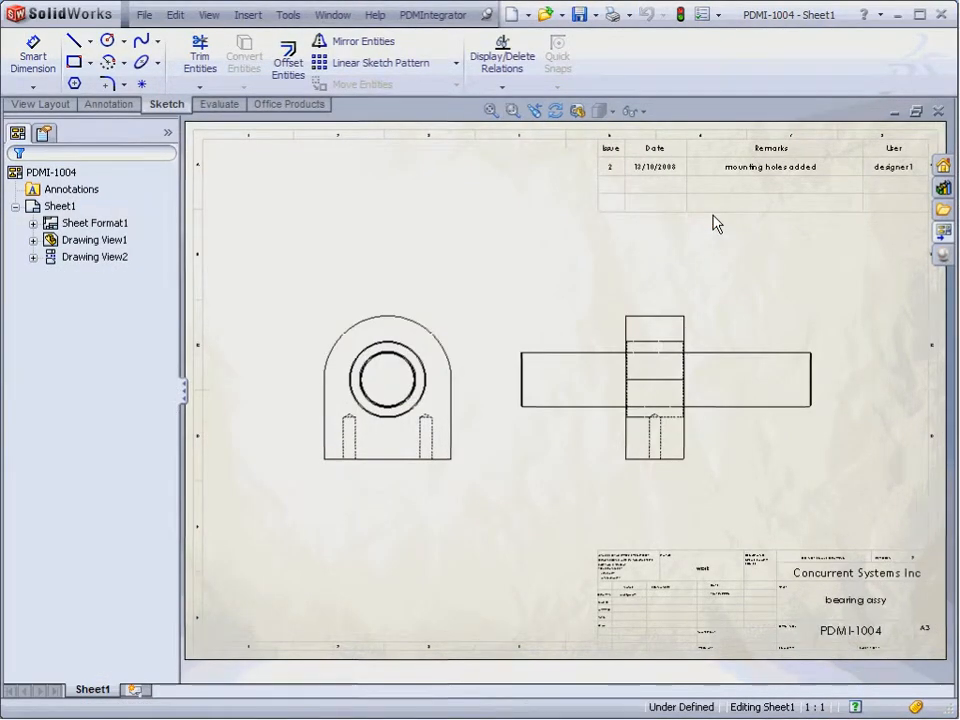
Examine the drawing's issue history table up close and return to the full sheet
{"action": "left_click", "coordinate": [513, 110]}
{"action": "left_click_drag", "start_coordinate": [579, 125], "coordinate": [938, 232]}
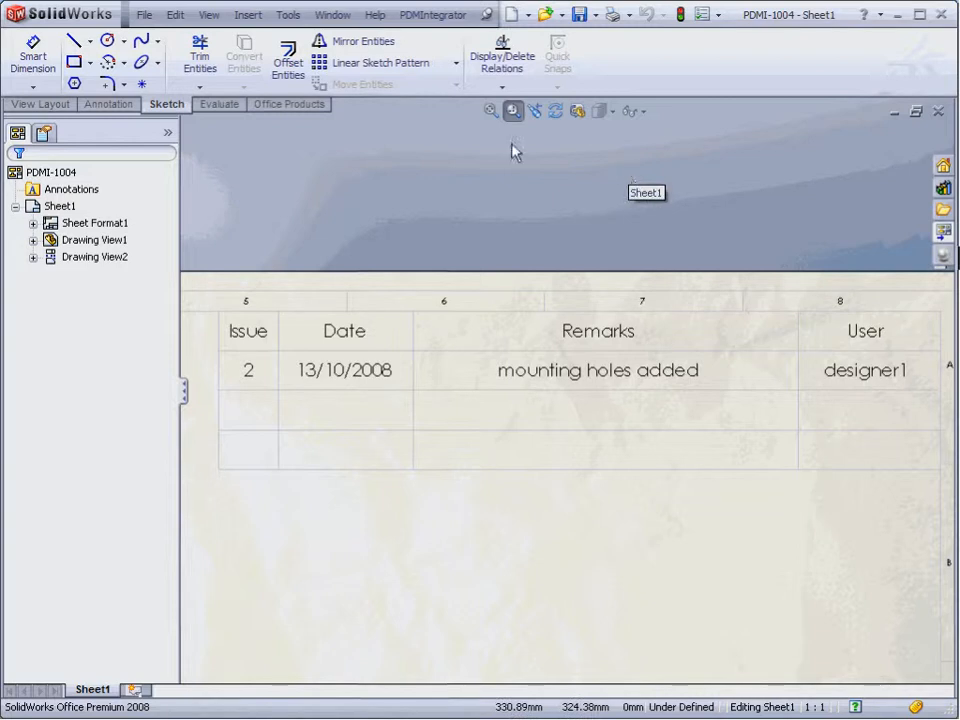
{"action": "left_click", "coordinate": [490, 111]}
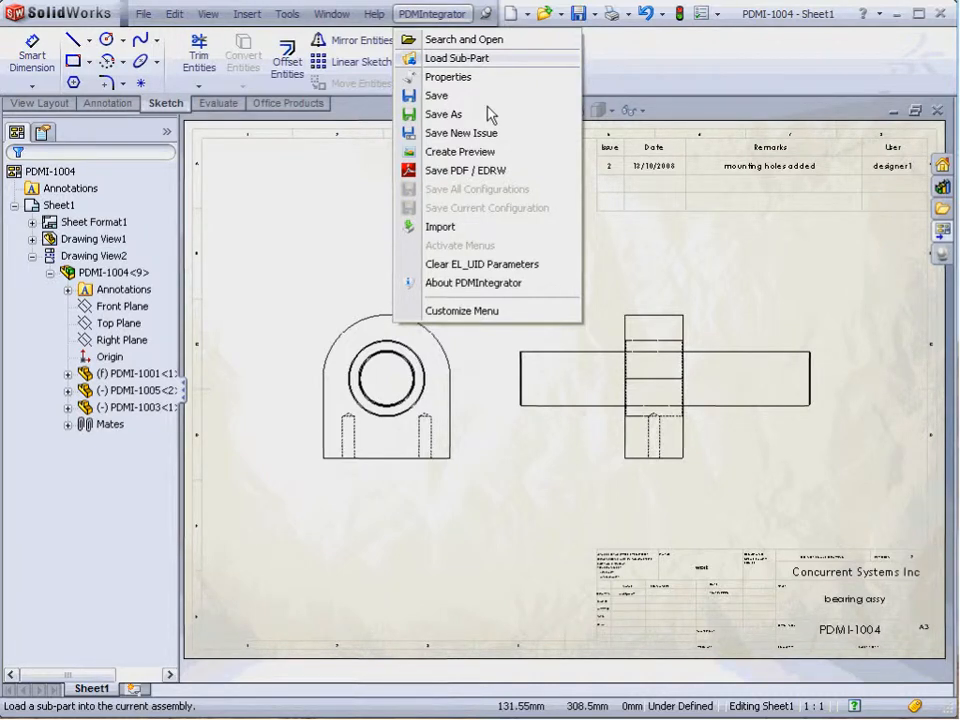
Review the drawing's database attributes and its structure, expanding bearing_assy and bearing_21-15-16, and close the properties
{"action": "left_click", "coordinate": [462, 79]}
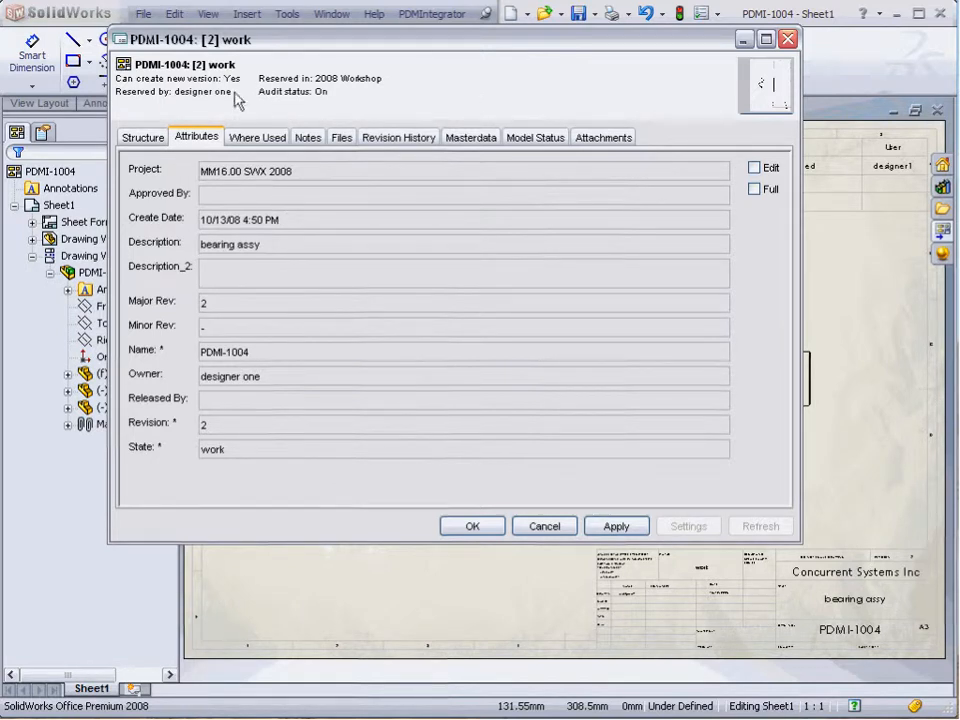
{"action": "left_click", "coordinate": [144, 137]}
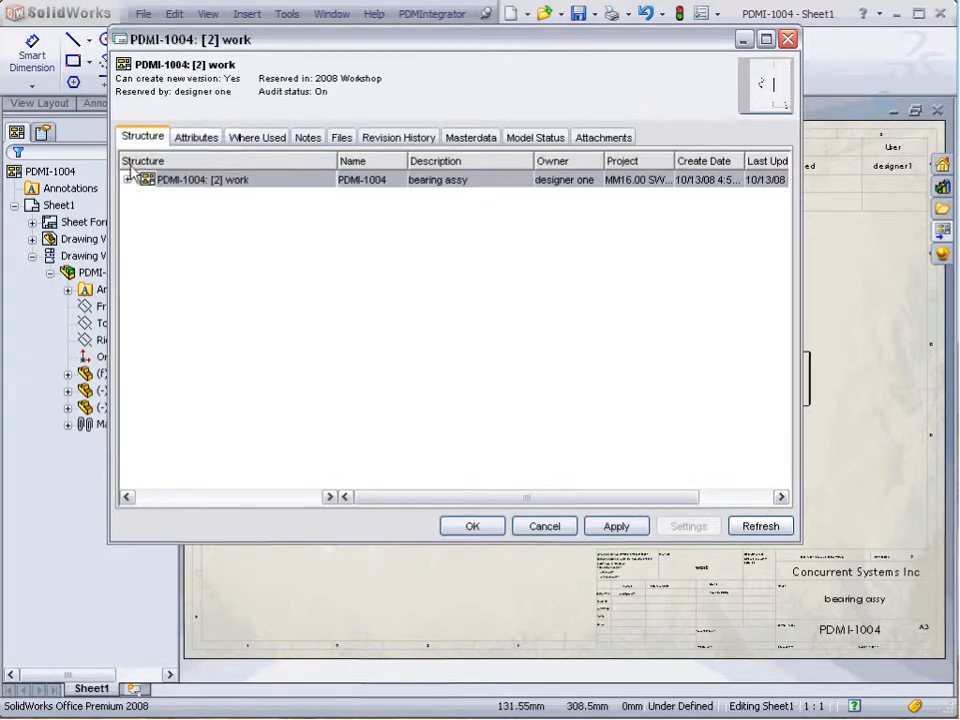
{"action": "left_click", "coordinate": [127, 180]}
{"action": "left_click", "coordinate": [145, 198]}
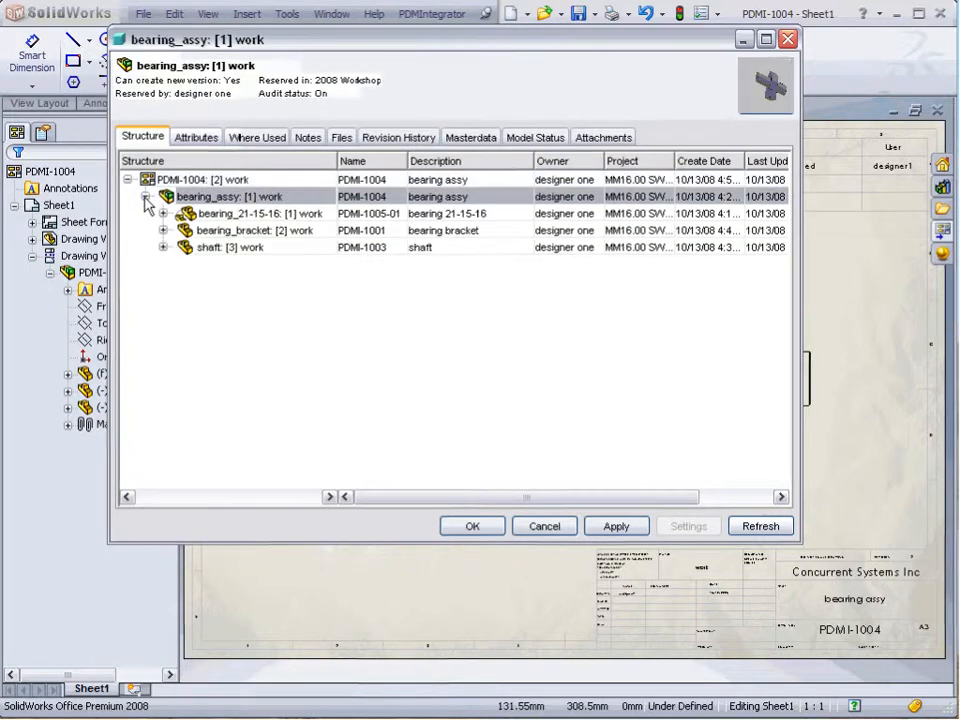
{"action": "left_click", "coordinate": [163, 213]}
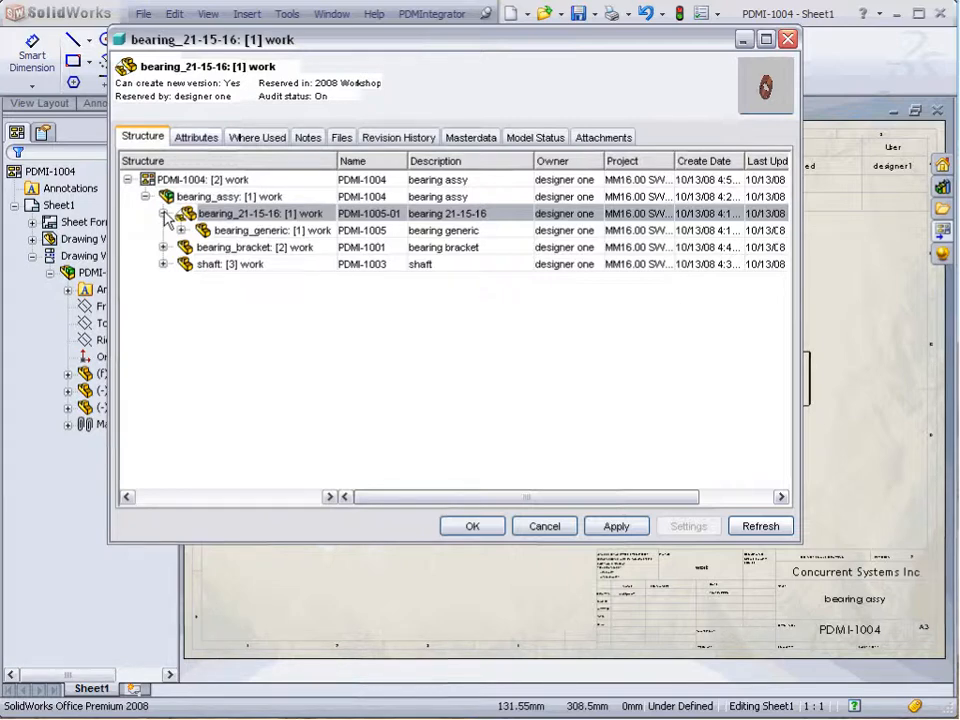
{"action": "left_click", "coordinate": [478, 527]}
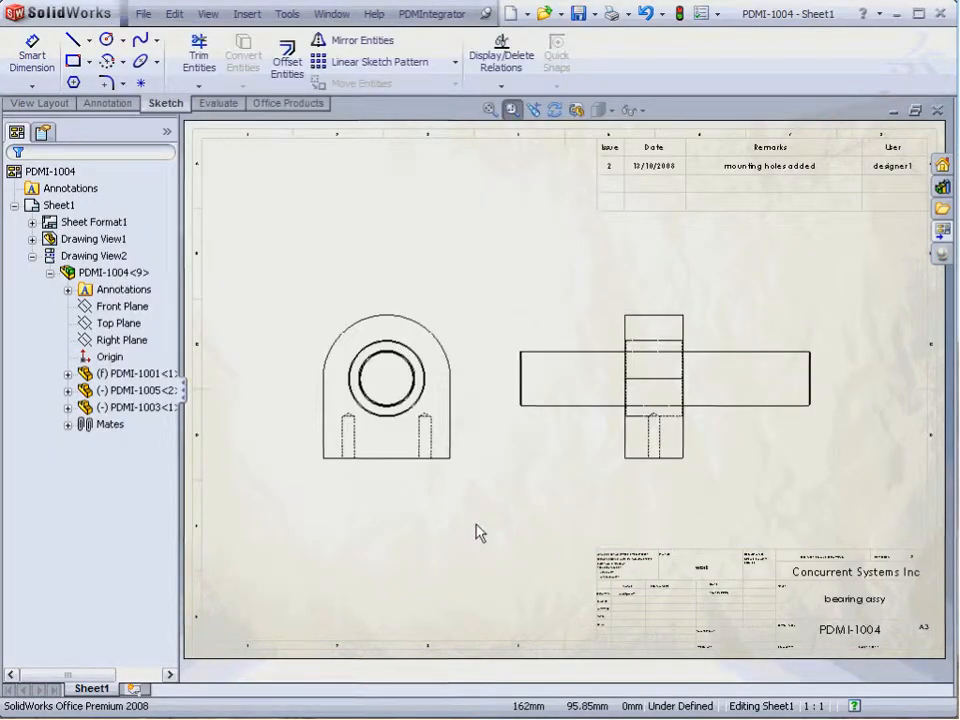
Switch to the CoCreate Model Manager search results and view where revision 3 of the shaft is used
{"action": "left_click", "coordinate": [431, 13]}
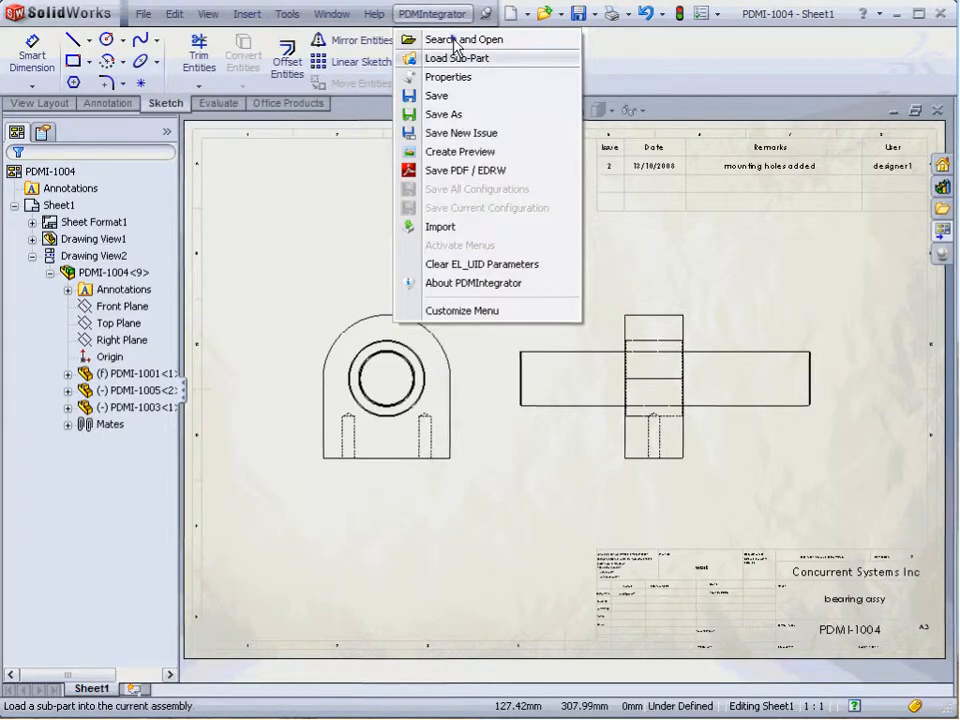
{"action": "left_click", "coordinate": [455, 40]}
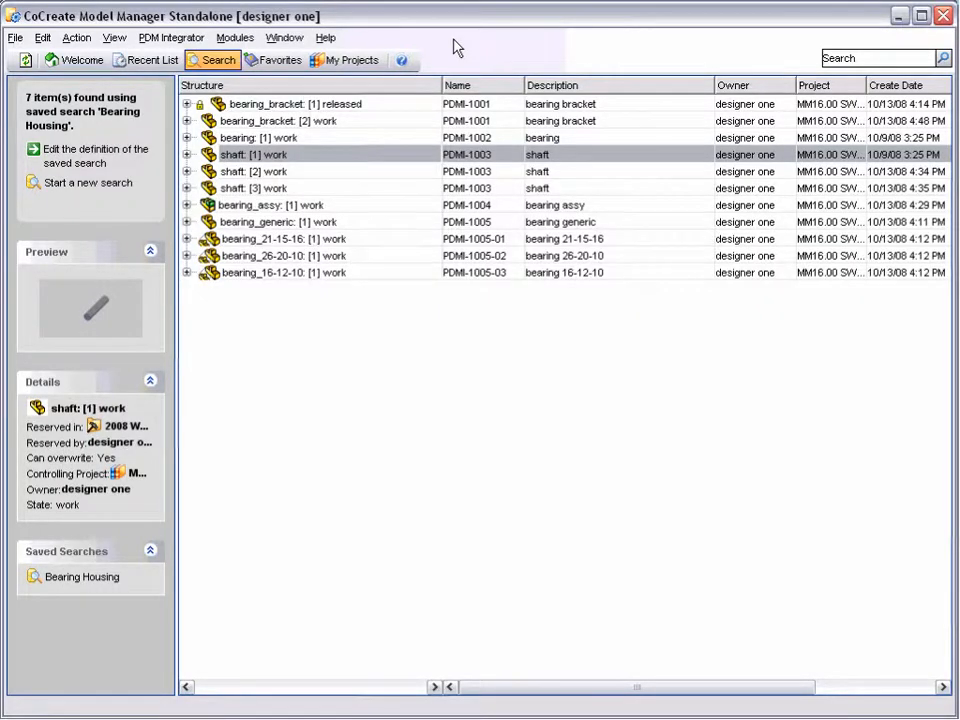
{"action": "left_click", "coordinate": [267, 189]}
{"action": "right_click", "coordinate": [267, 190]}
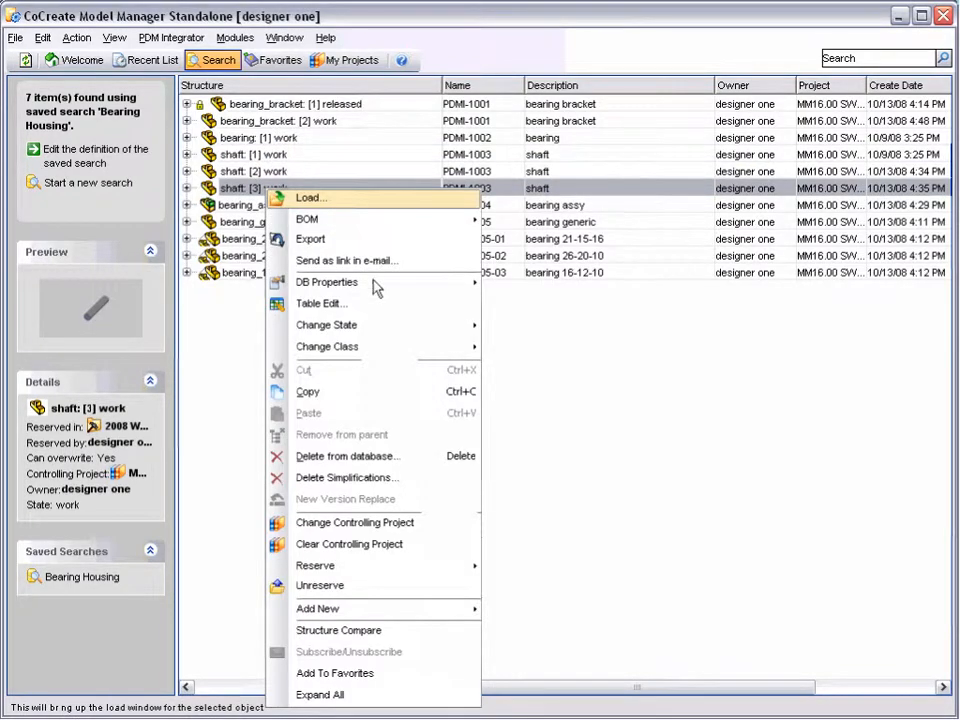
{"action": "mouse_move", "coordinate": [375, 284]}
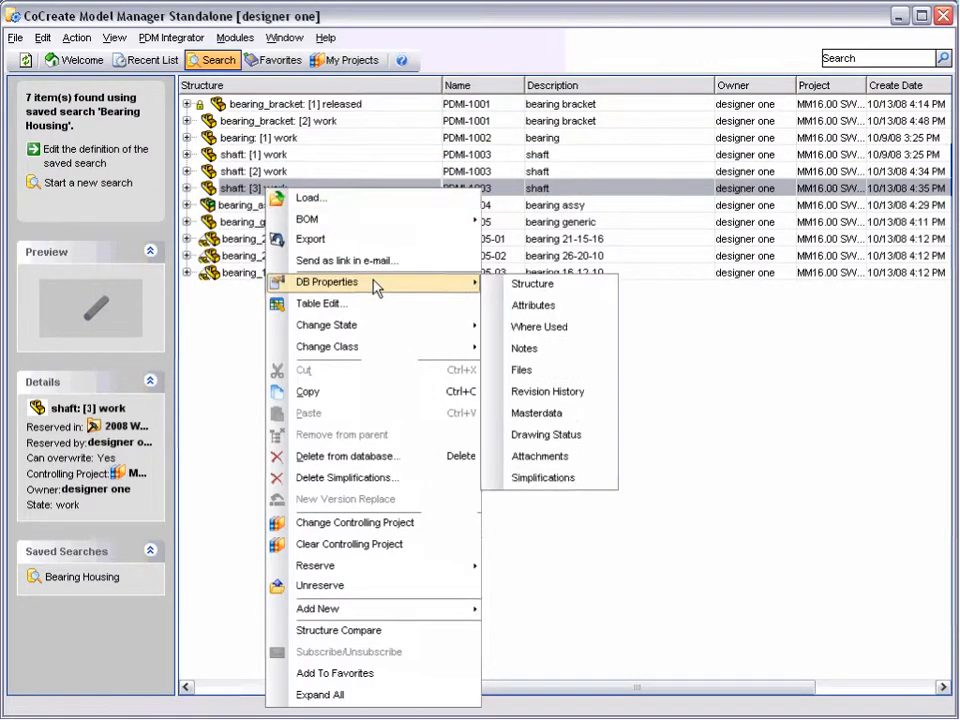
{"action": "left_click", "coordinate": [557, 330]}
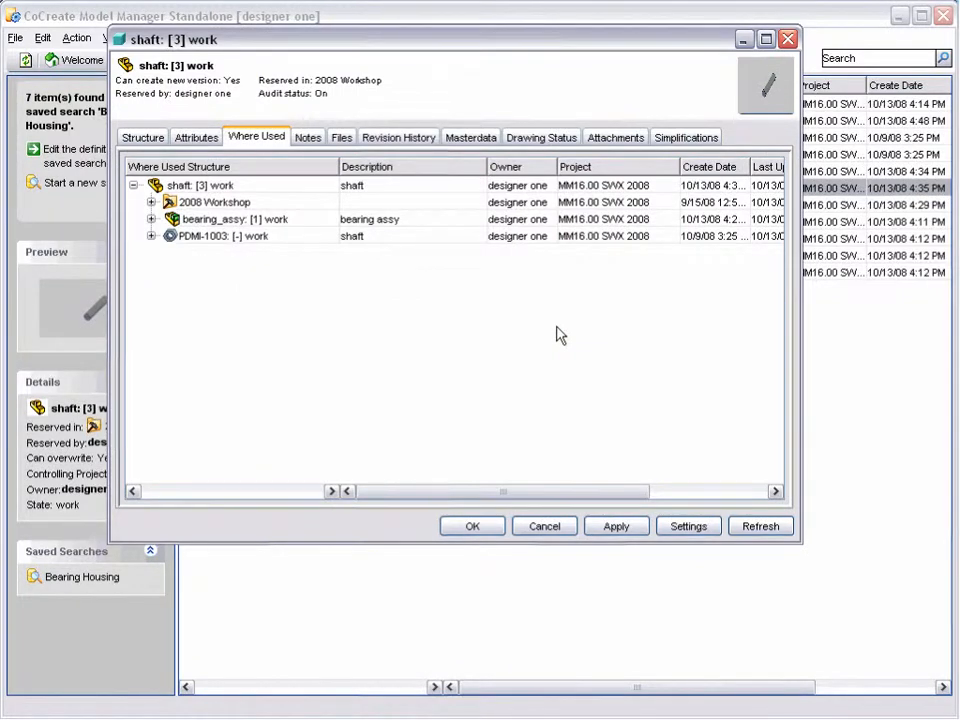